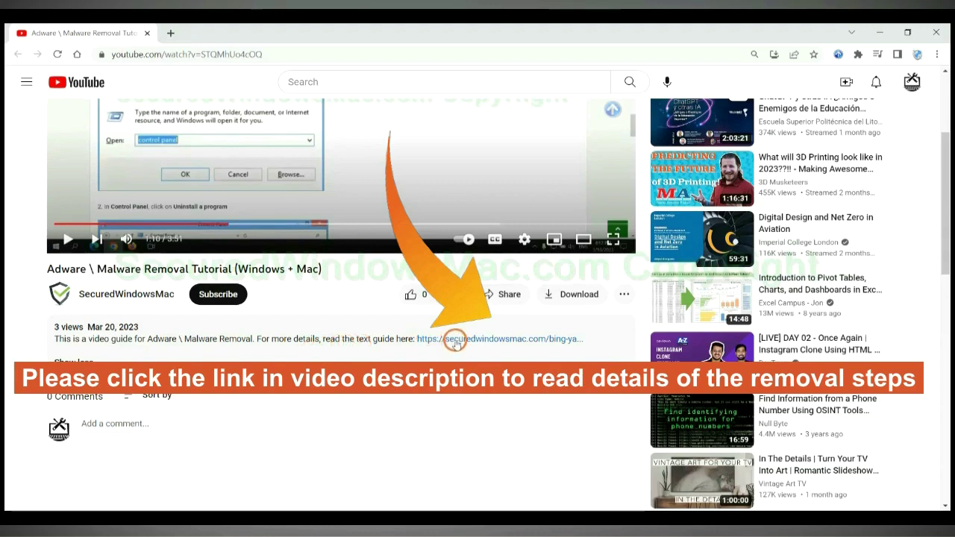
# - Open the securedwindowsmac.com removal guide from the video description in a new tab
pyautogui.click(455, 339)
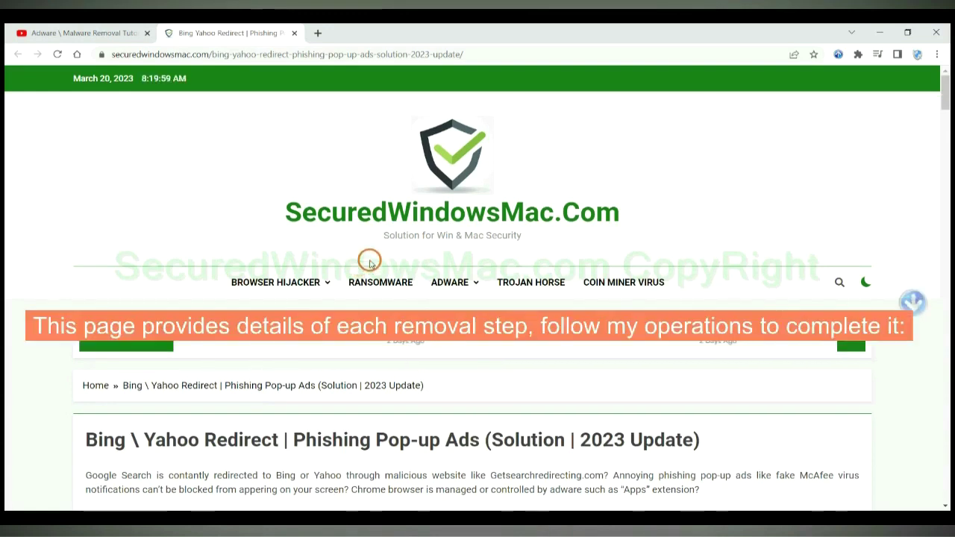
# - Scroll the guide down to the Instant Automatic Removal heading and its Download SpyHunter buttons
pyautogui.scroll(-5, 656, 228)
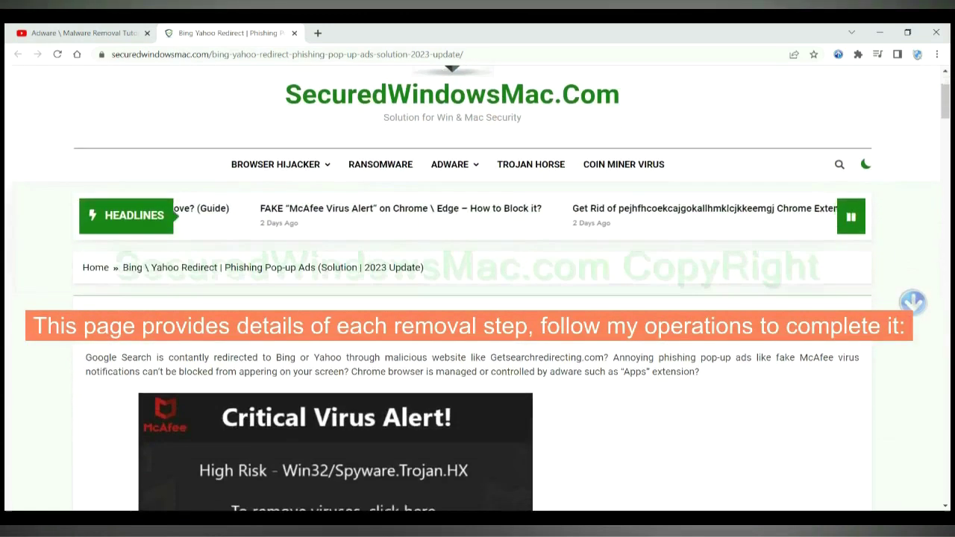
pyautogui.scroll(-8, 477, 287)
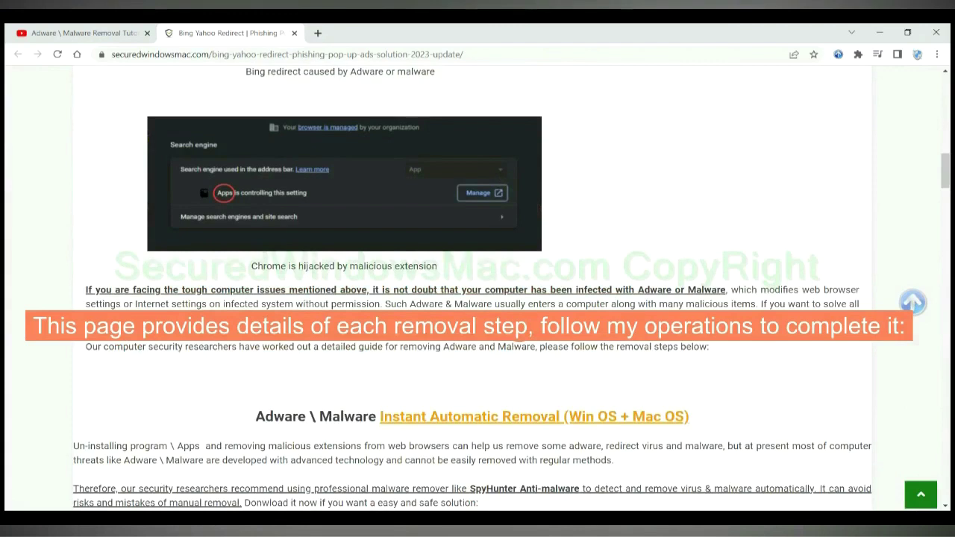
pyautogui.scroll(-3, 518, 330)
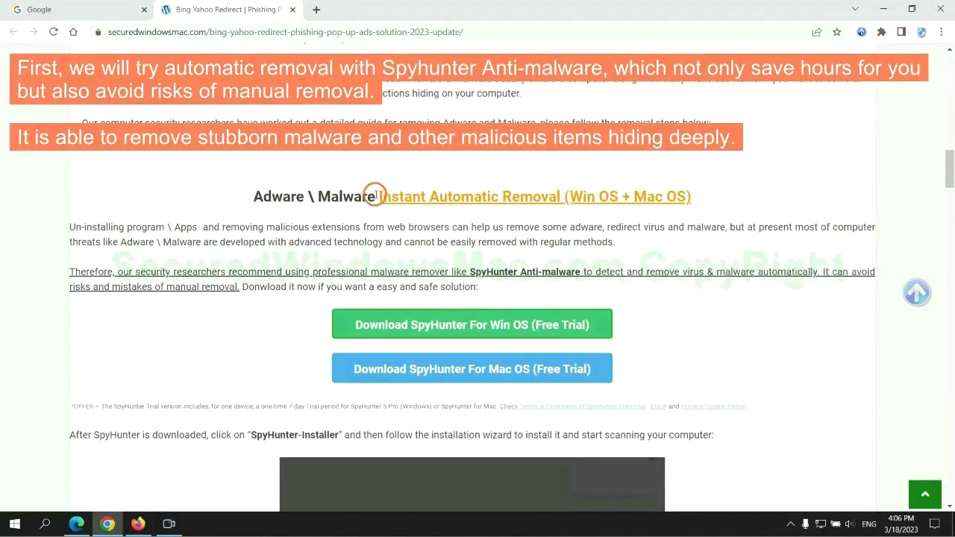
pyautogui.moveTo(377, 196); pyautogui.dragTo(561, 196)
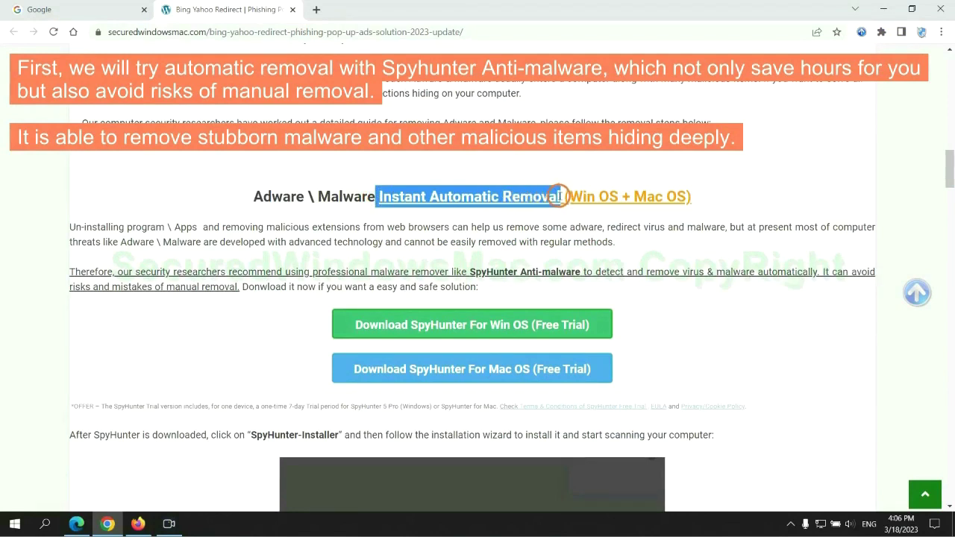
pyautogui.click(475, 164)
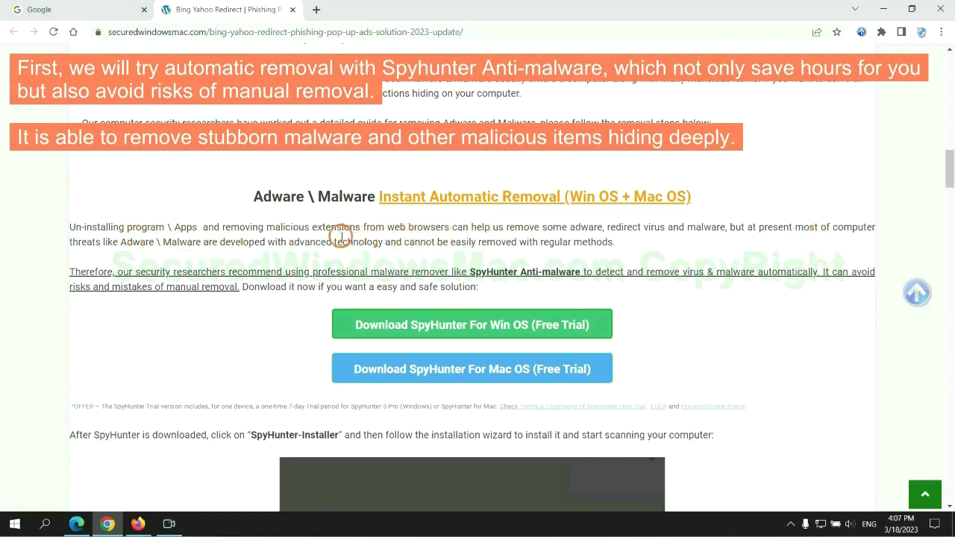
pyautogui.scroll(-1, 474, 270)
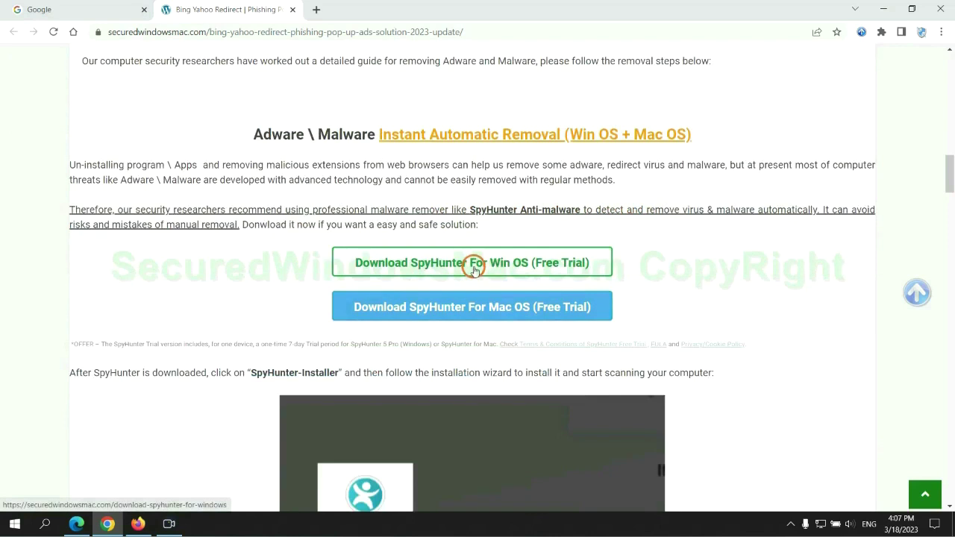
# - Download SpyHunter for Windows, keep the file, and run SpyHunter-Installer.exe
pyautogui.scroll(-1, 482, 300)
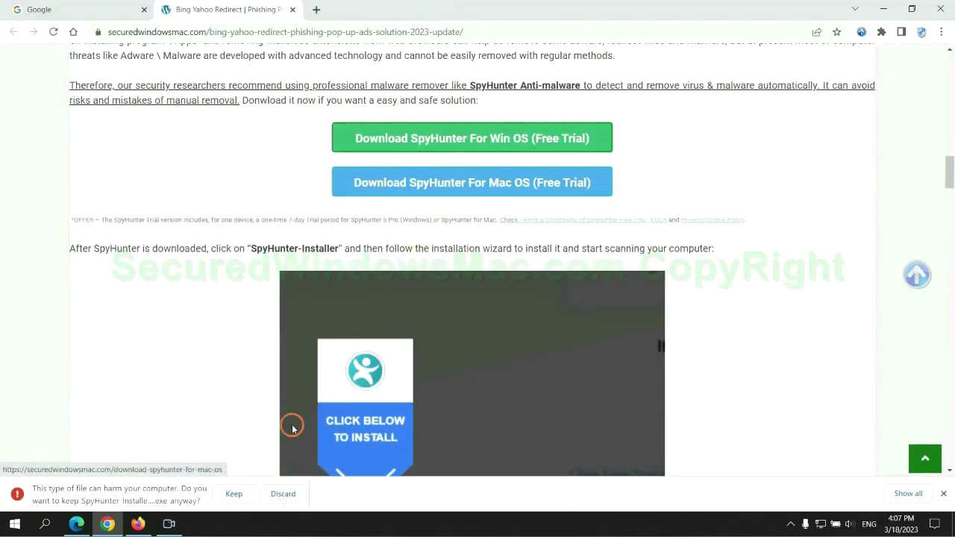
pyautogui.click(232, 495)
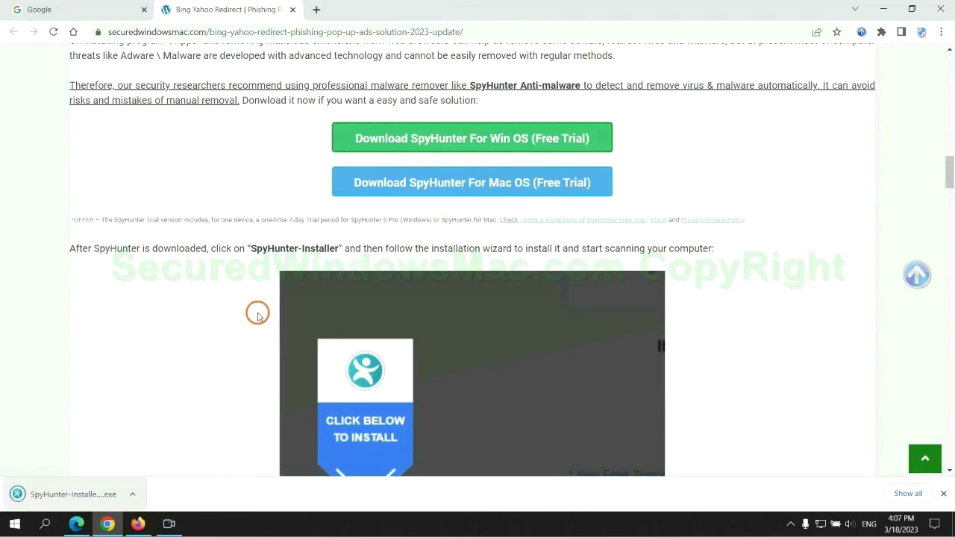
pyautogui.click(91, 495)
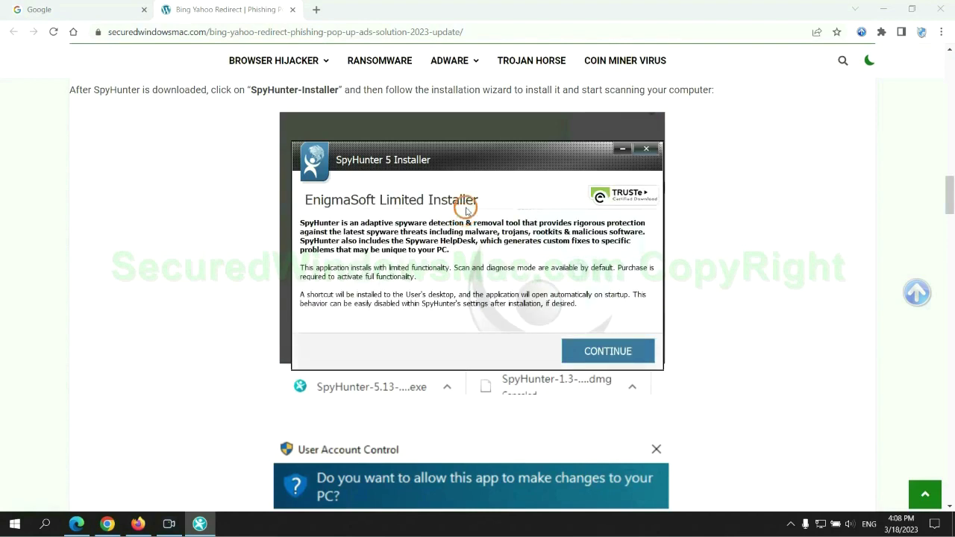
# - Install SpyHunter 5 after accepting the EULA, then begin the FREE Trial (7-Days) registration
pyautogui.click(628, 351)
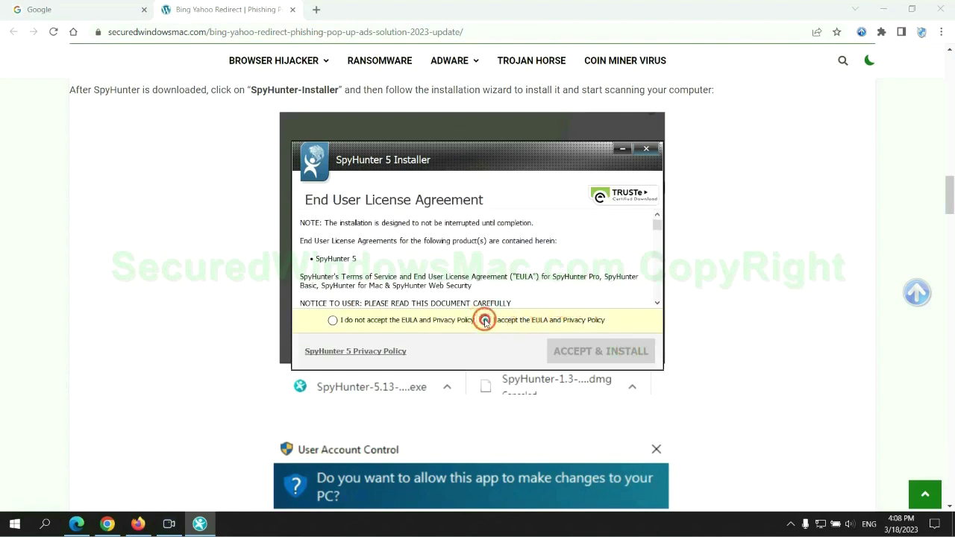
pyautogui.click(484, 320)
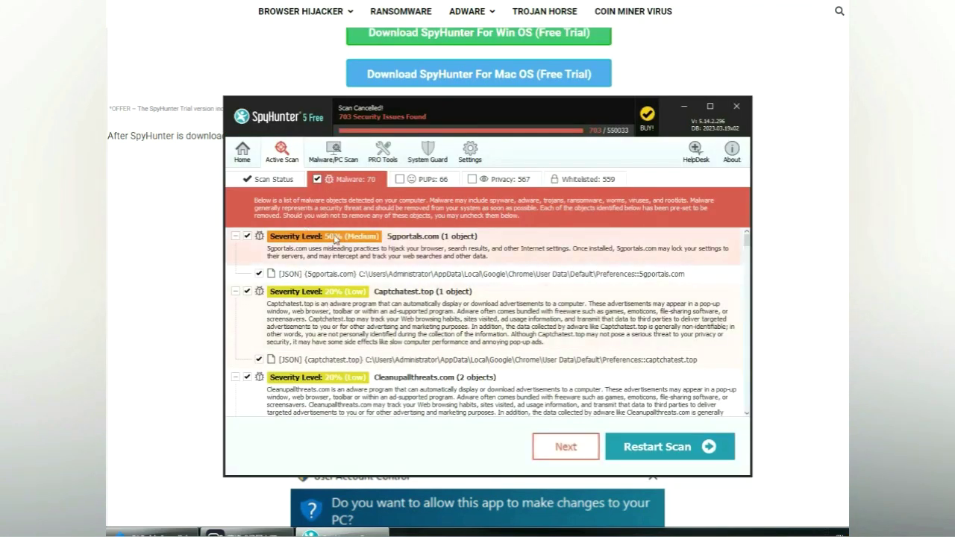
pyautogui.click(584, 448)
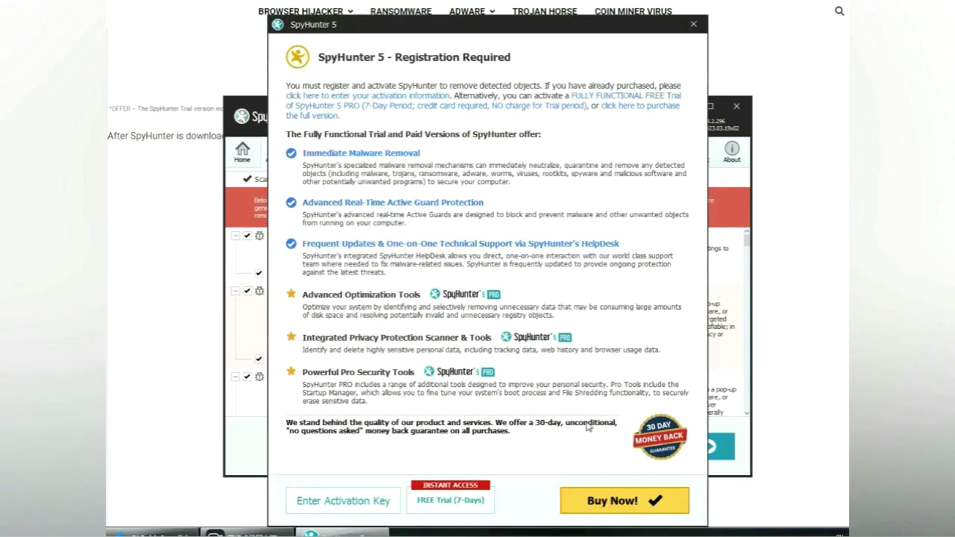
pyautogui.click(451, 501)
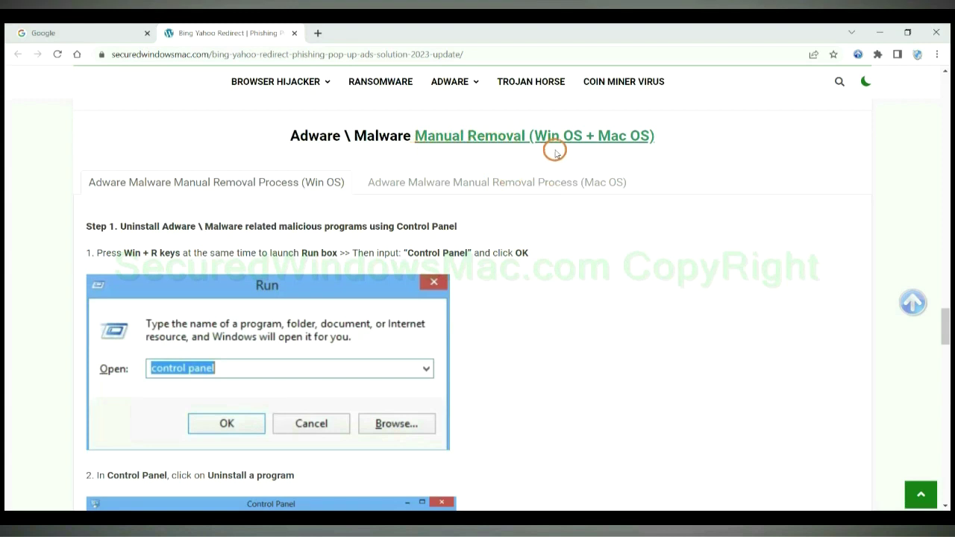
# - Preview the Mac OS manual removal tab, then scroll the Win OS steps to Step 1 on uninstalling adware
pyautogui.moveTo(533, 136); pyautogui.dragTo(586, 137)
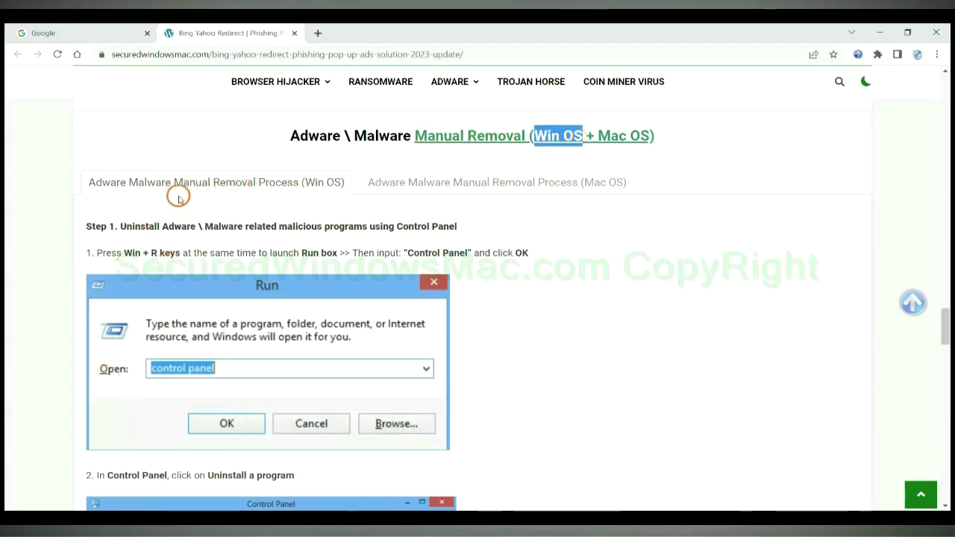
pyautogui.moveTo(598, 136); pyautogui.dragTo(650, 136)
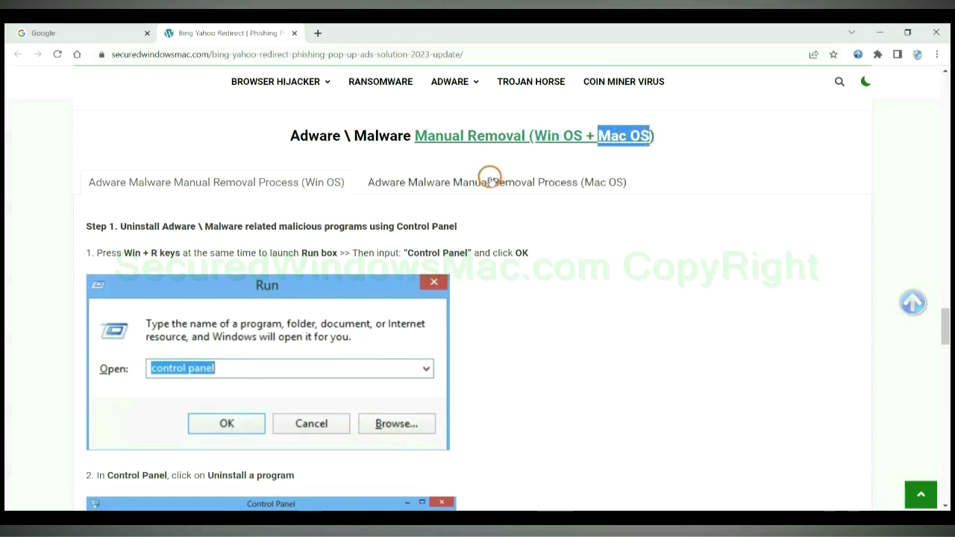
pyautogui.click(490, 180)
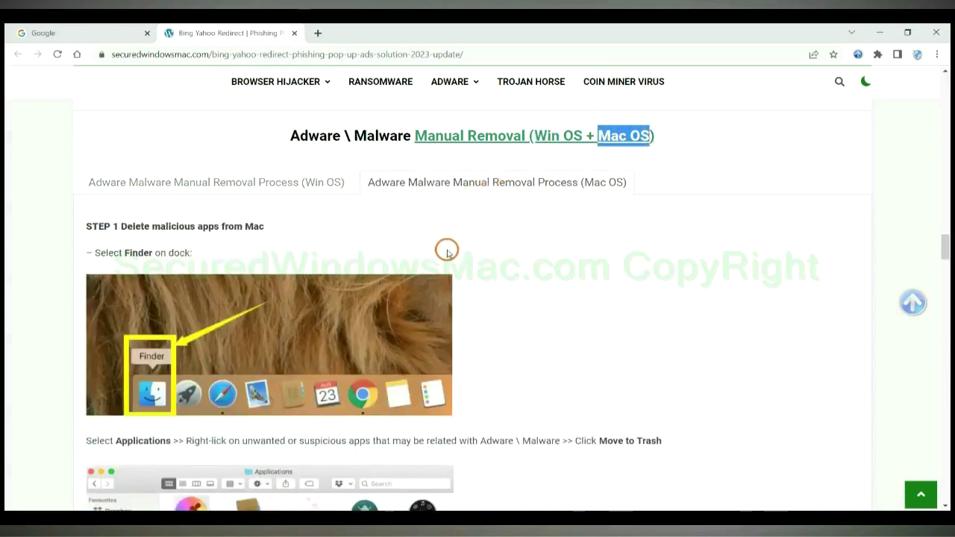
pyautogui.scroll(-1, 447, 251)
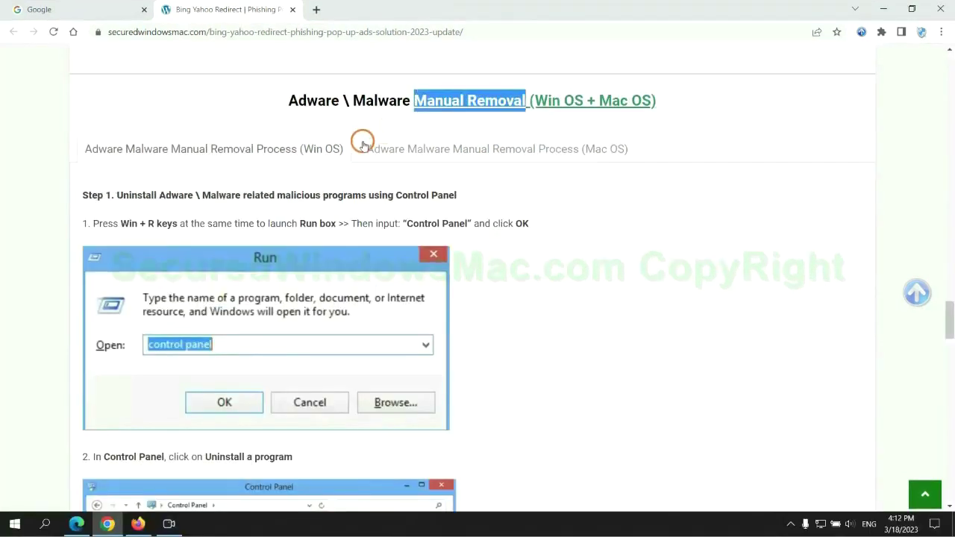
pyautogui.scroll(-1, 356, 261)
pyautogui.scroll(2, 356, 261)
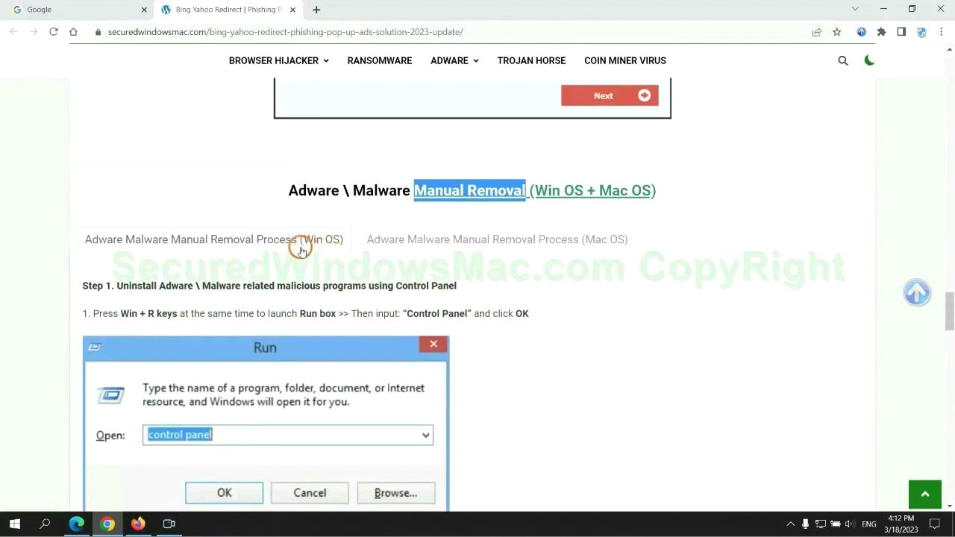
pyautogui.scroll(-2, 284, 224)
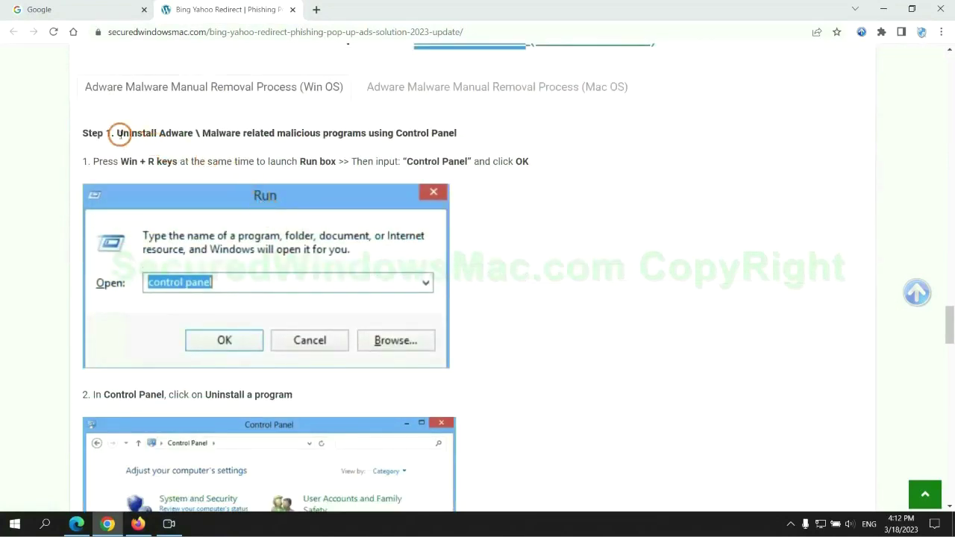
pyautogui.moveTo(118, 134); pyautogui.dragTo(366, 137)
pyautogui.click(633, 196)
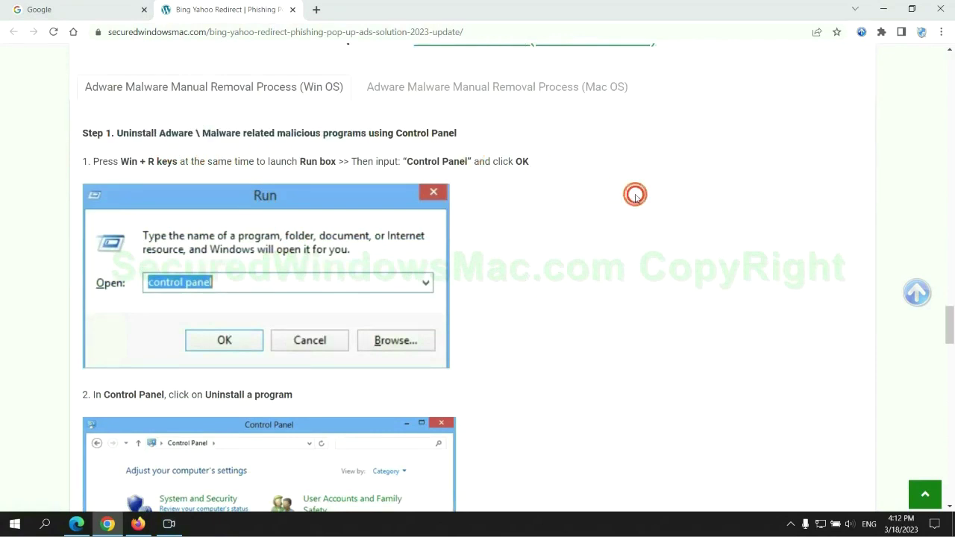
pyautogui.scroll(-2, 594, 195)
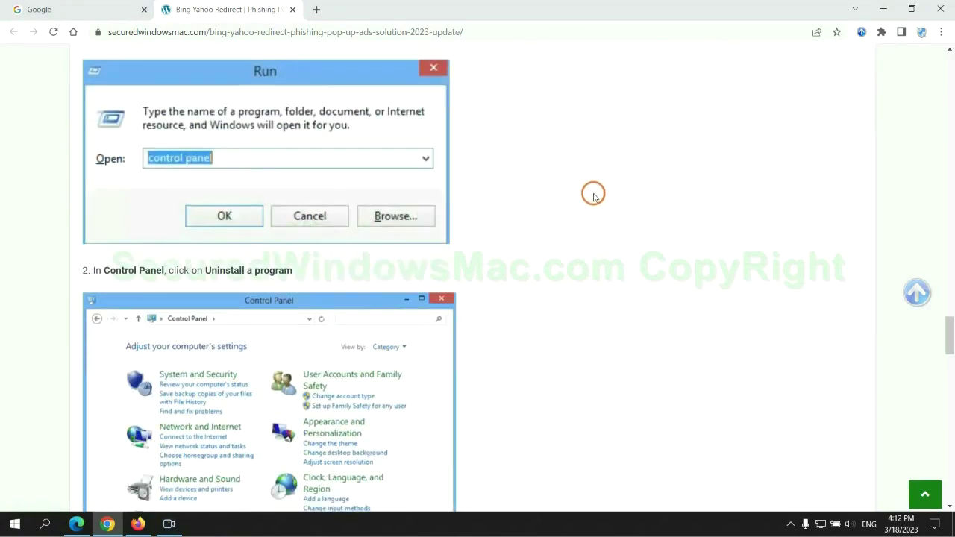
# - Run 'control panel', check the Lantern entry in Programs and Features, then close the window
pyautogui.press('super+r')
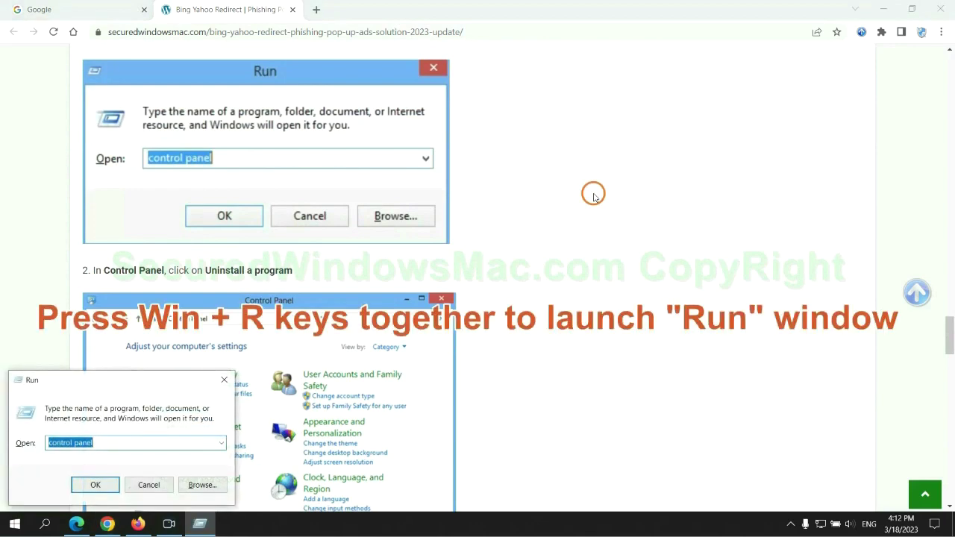
pyautogui.write('control')
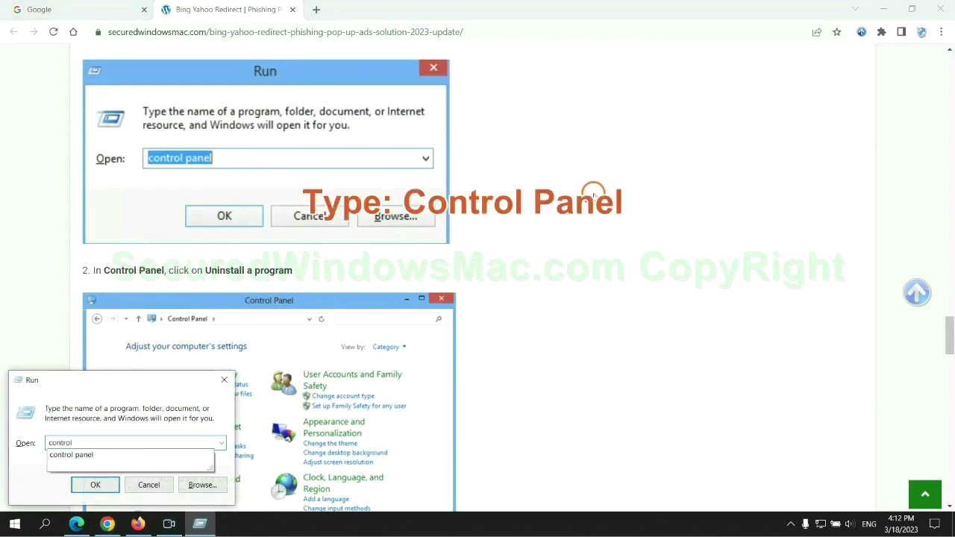
pyautogui.write(' panel')
pyautogui.press('Return')
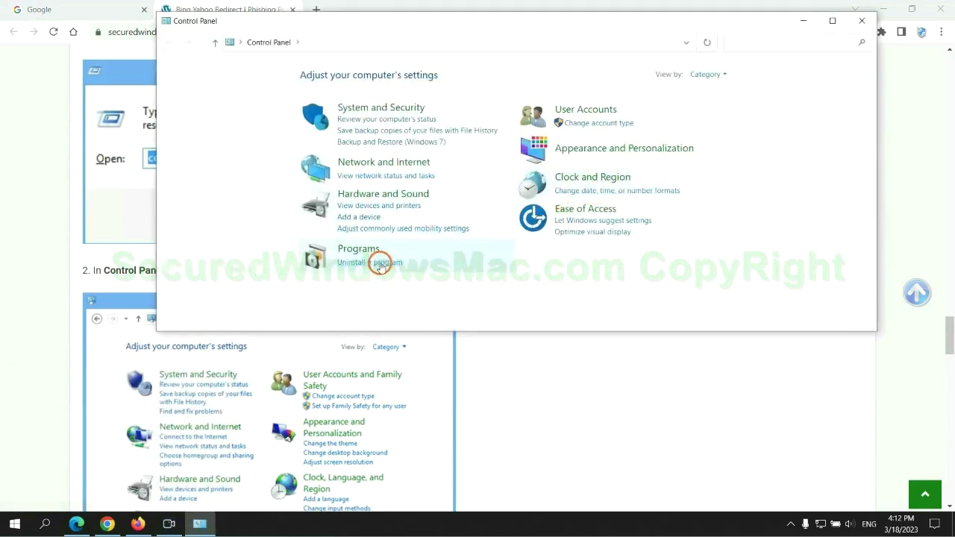
pyautogui.click(380, 263)
pyautogui.click(309, 175)
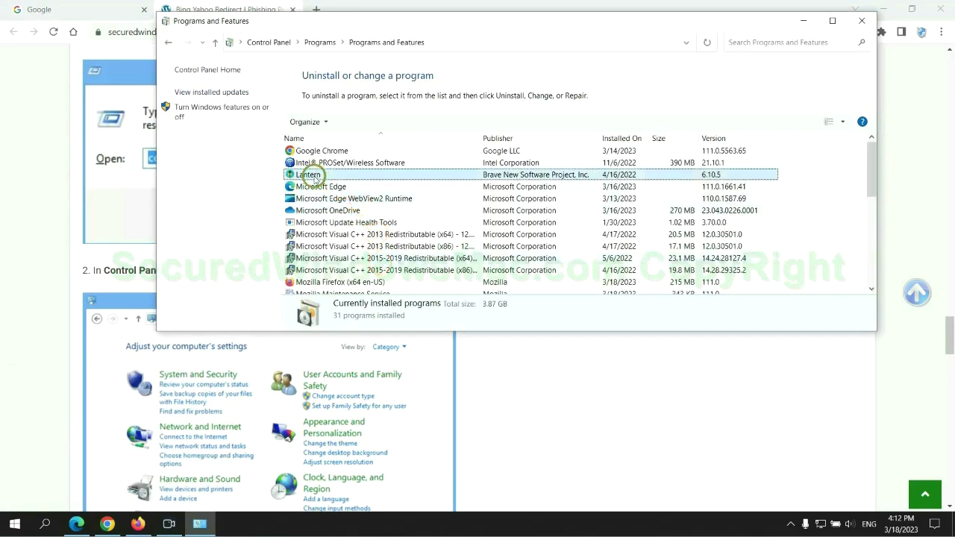
pyautogui.click(861, 21)
# - Scroll the guide to Step 2 and highlight the words 'malicious extension'
pyautogui.scroll(-6, 276, 313)
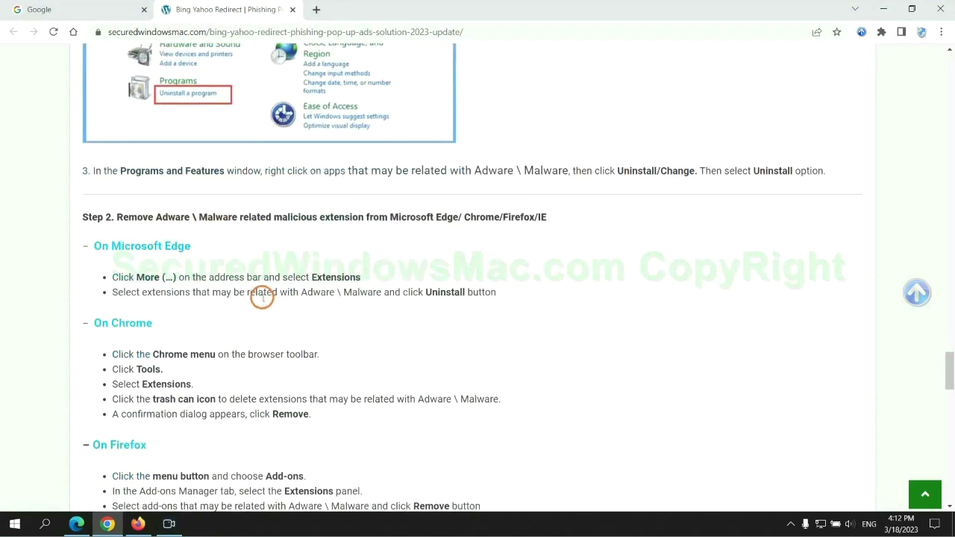
pyautogui.moveTo(273, 217); pyautogui.dragTo(368, 217)
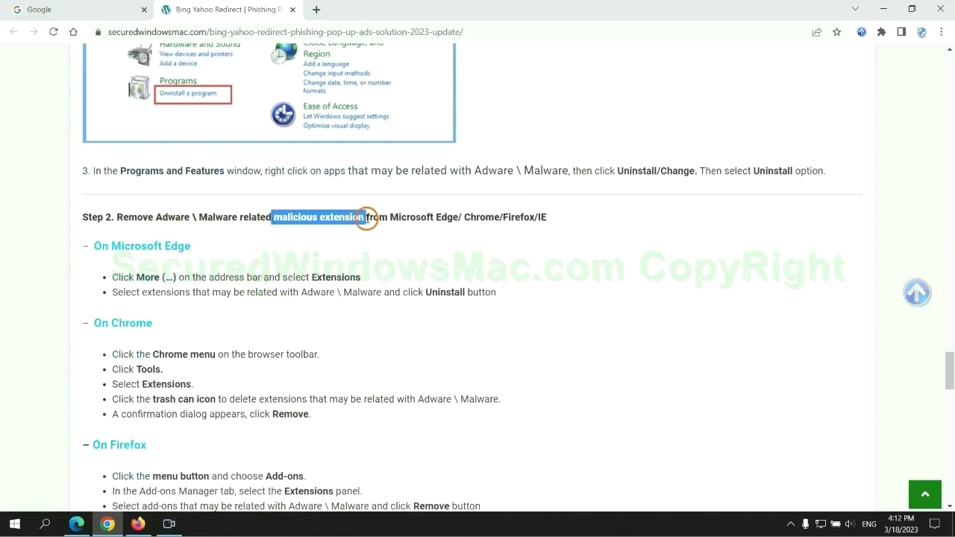
pyautogui.click(328, 249)
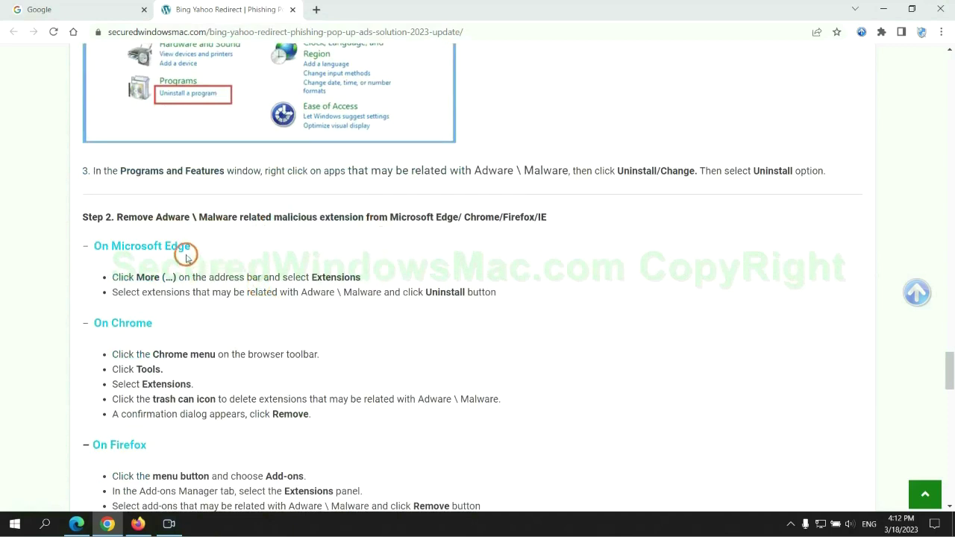
# - Remove the McAfee WebAdvisor extension from Microsoft Edge and close its Extensions page
pyautogui.click(79, 520)
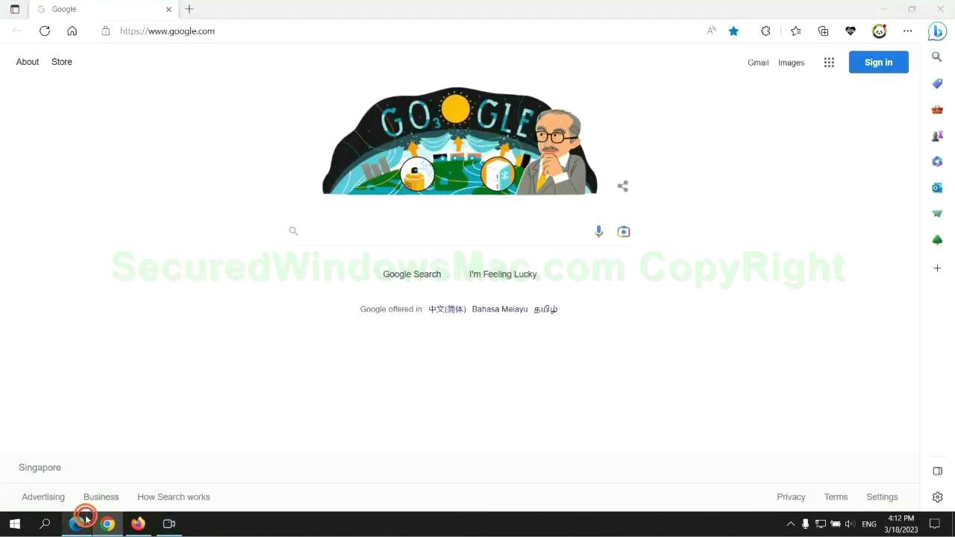
pyautogui.click(792, 33)
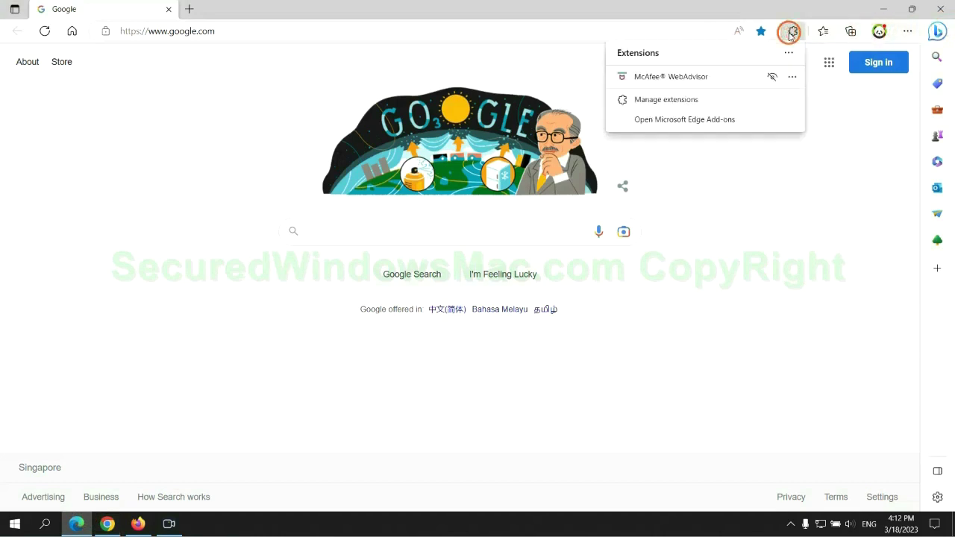
pyautogui.click(661, 98)
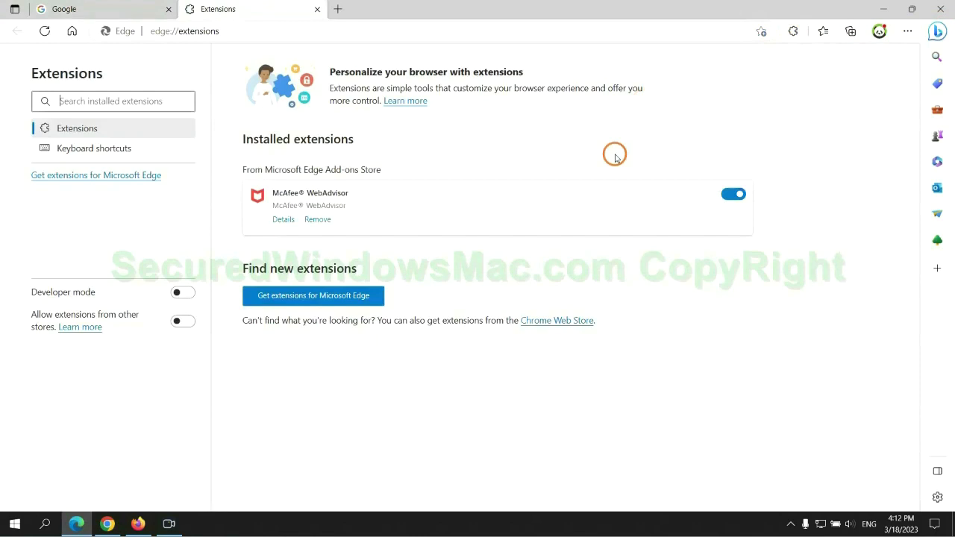
pyautogui.click(318, 222)
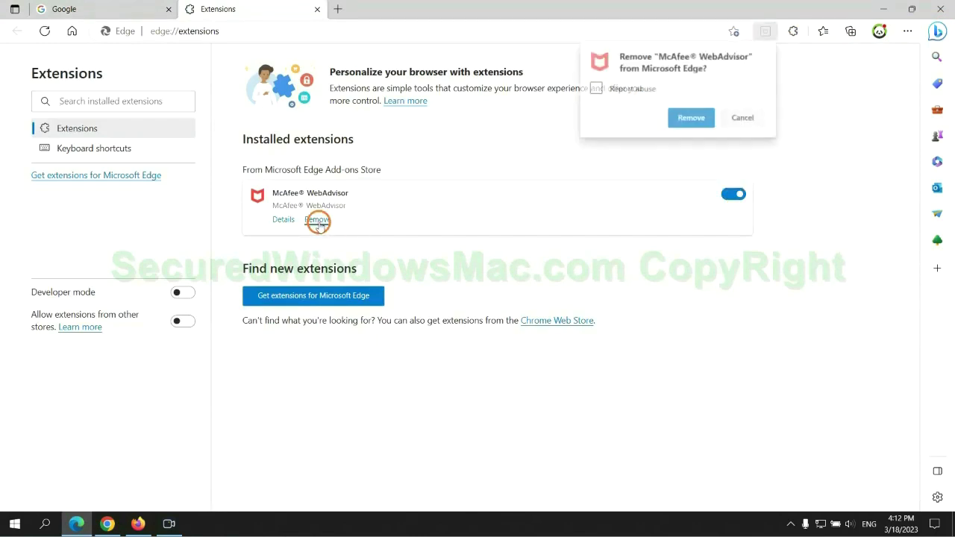
pyautogui.click(686, 117)
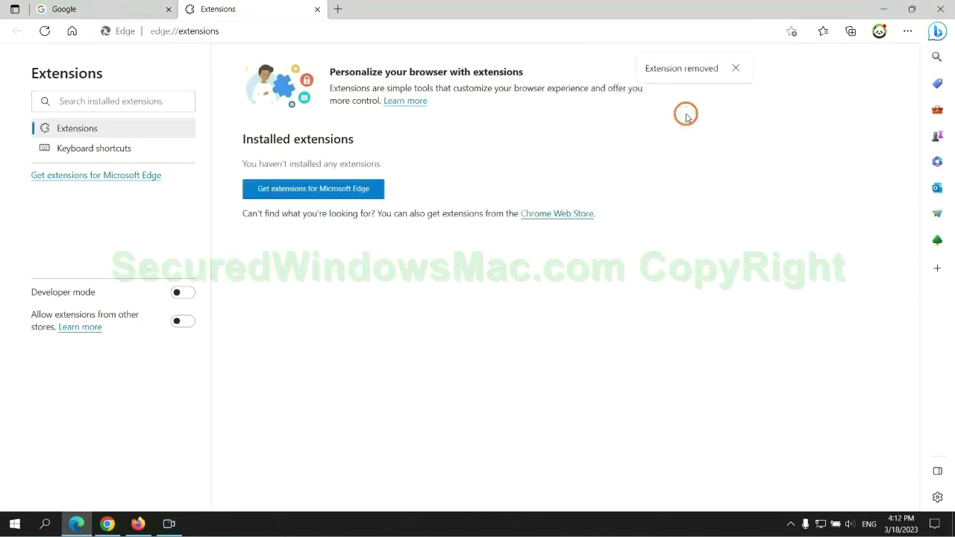
pyautogui.click(316, 9)
pyautogui.click(108, 524)
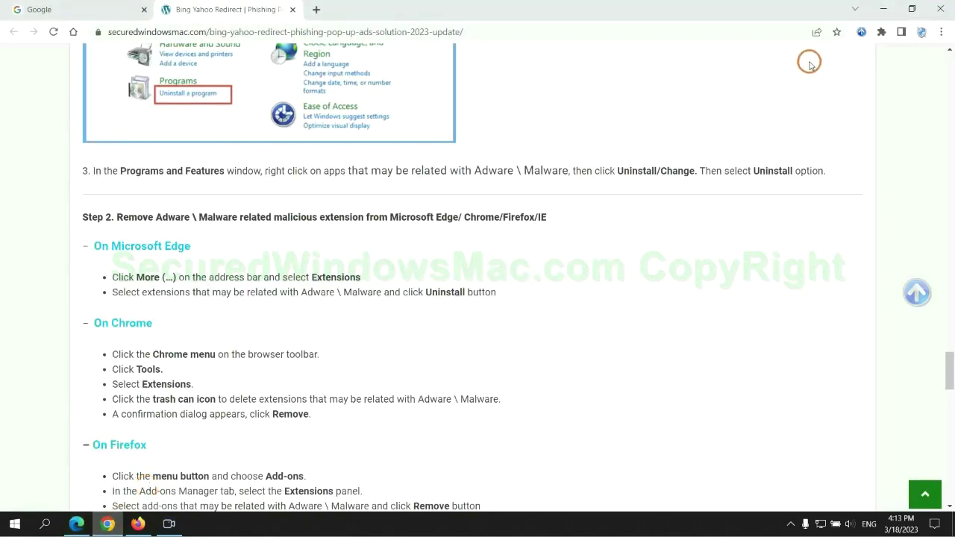
# - Remove the Ecosia extension from Chrome's Manage extensions page and close the Ecosia feedback tab
pyautogui.click(880, 32)
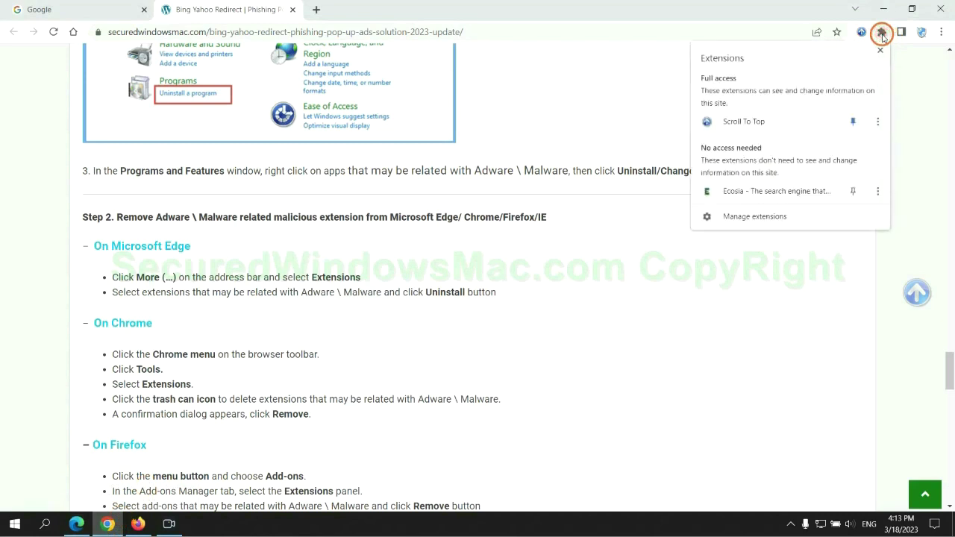
pyautogui.click(774, 218)
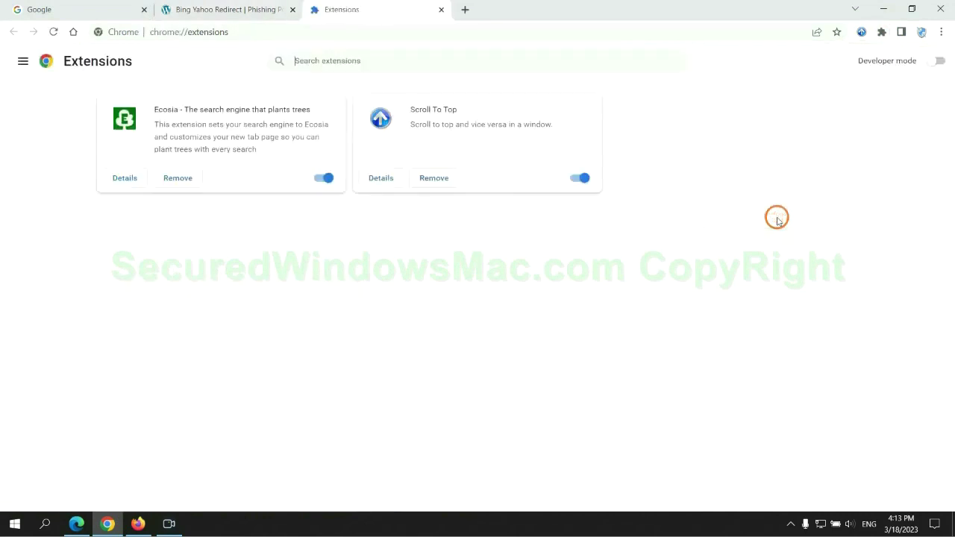
pyautogui.click(181, 178)
pyautogui.click(795, 132)
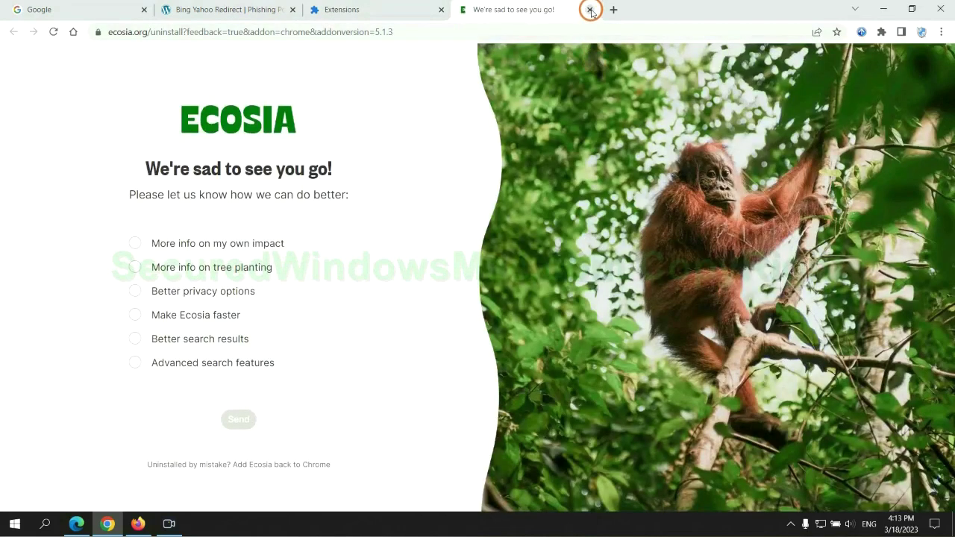
pyautogui.click(589, 9)
pyautogui.click(138, 522)
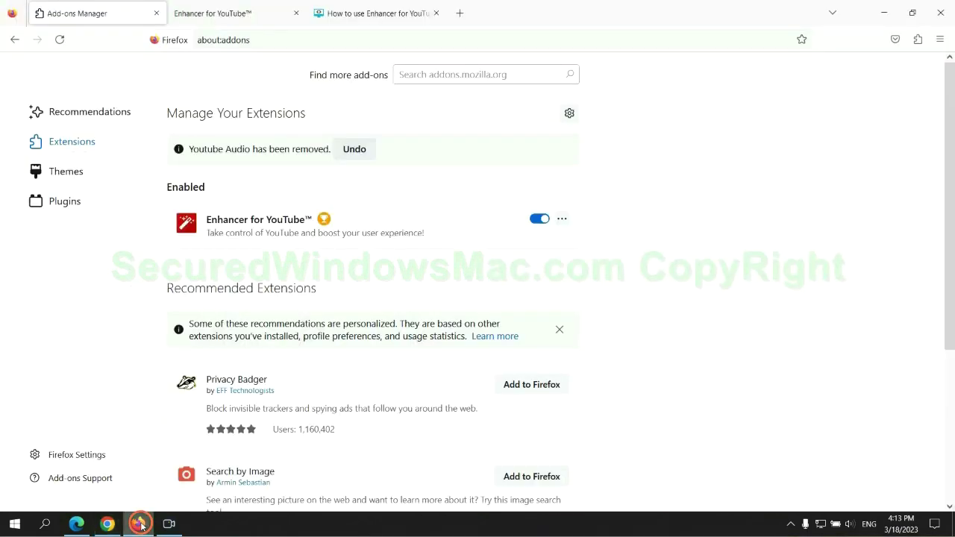
# - Remove Enhancer for YouTube™ through the '...' menu in Firefox's Add-ons Manager
pyautogui.click(916, 41)
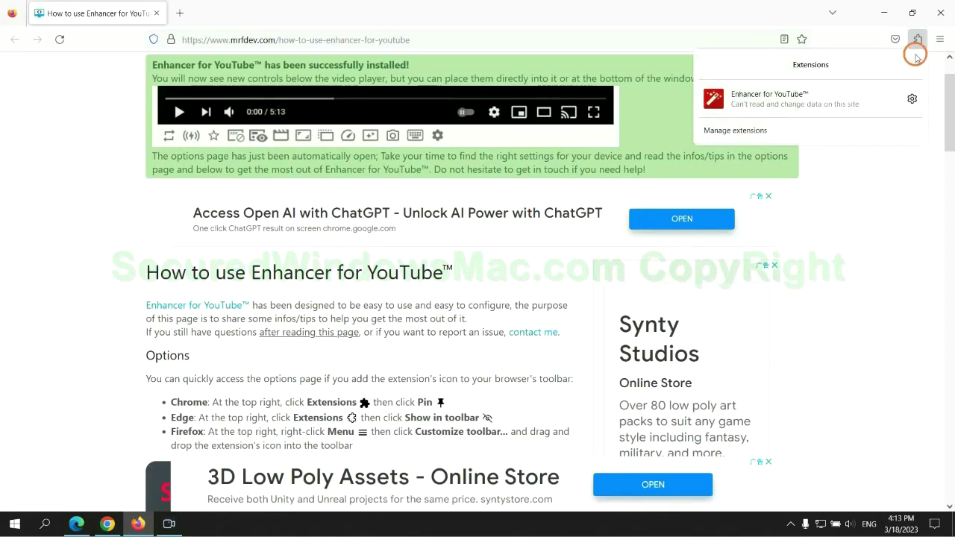
pyautogui.click(825, 128)
pyautogui.click(561, 181)
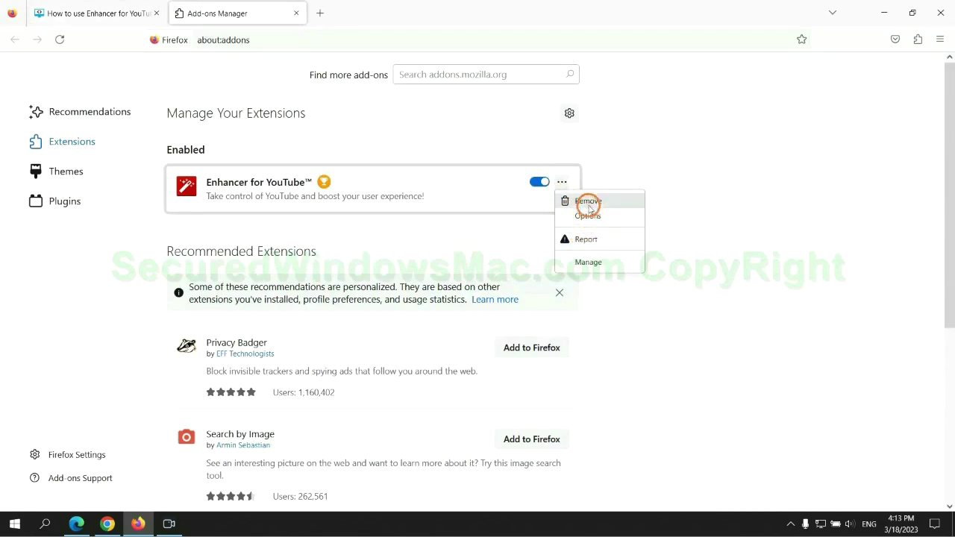
pyautogui.click(587, 202)
pyautogui.click(527, 111)
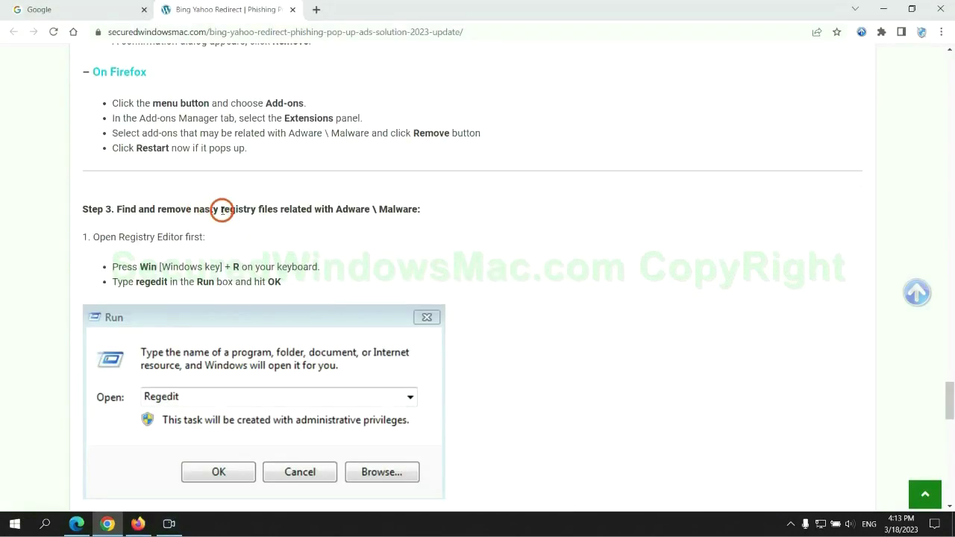
pyautogui.moveTo(219, 209); pyautogui.dragTo(278, 237)
# - Launch Registry Editor by running regedit from the Run box
pyautogui.click(278, 236)
pyautogui.scroll(-2, 278, 236)
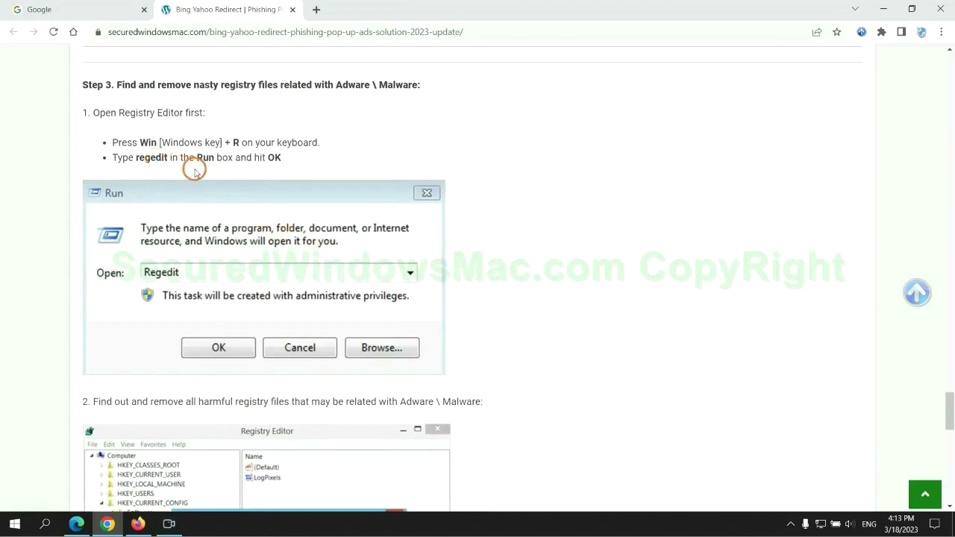
pyautogui.press('super+r')
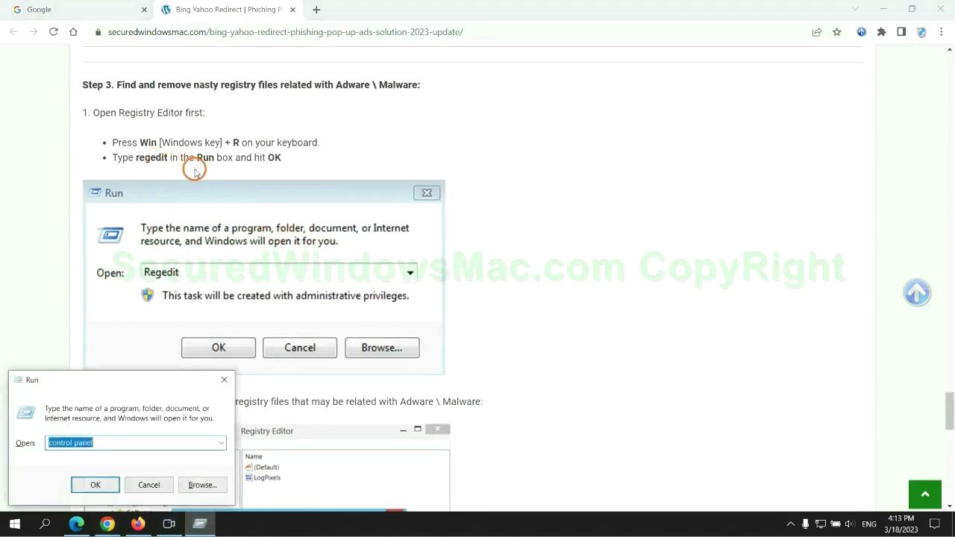
pyautogui.write('rege')
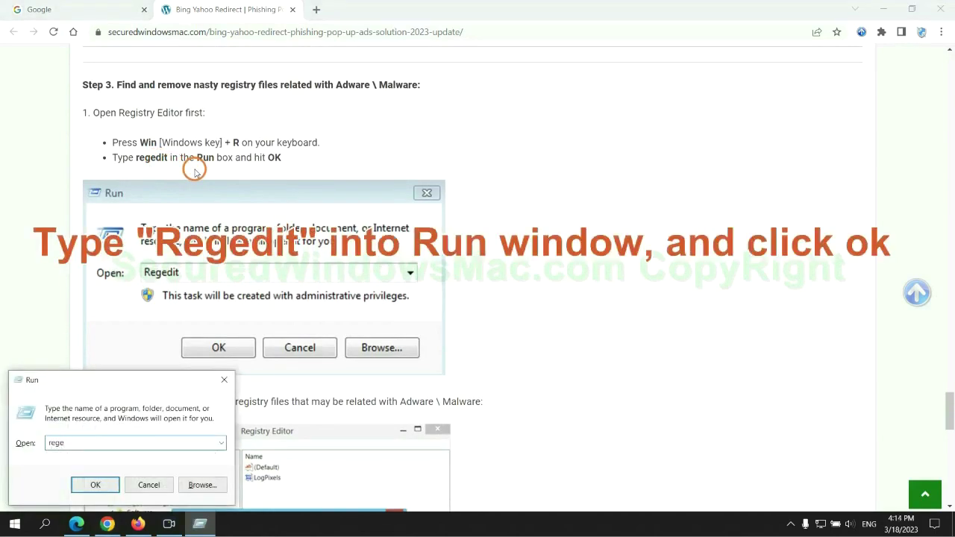
pyautogui.write('dit')
pyautogui.press('Return')
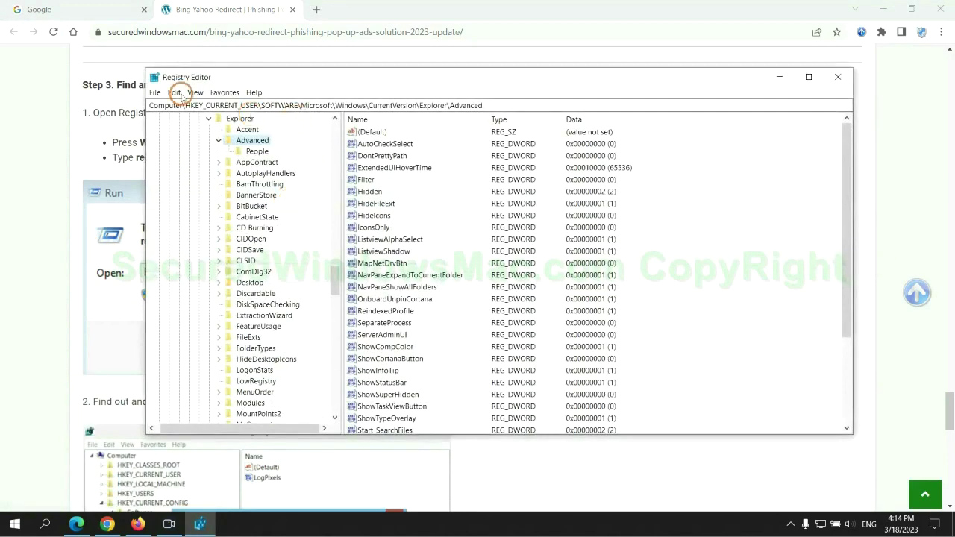
# - Search the registry for App and bring up Delete on the StoreAppsOnTaskbar value
pyautogui.click(174, 92)
pyautogui.click(191, 179)
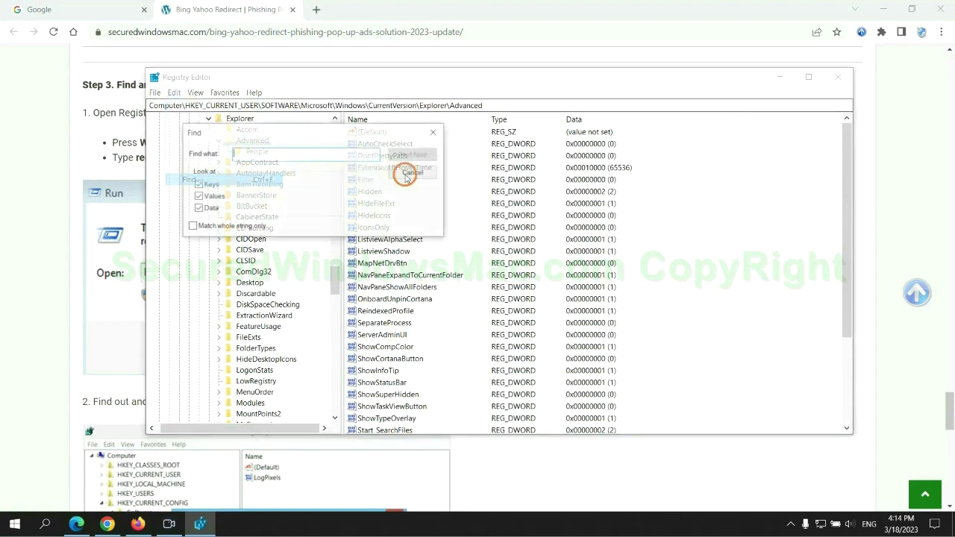
pyautogui.write('Apps')
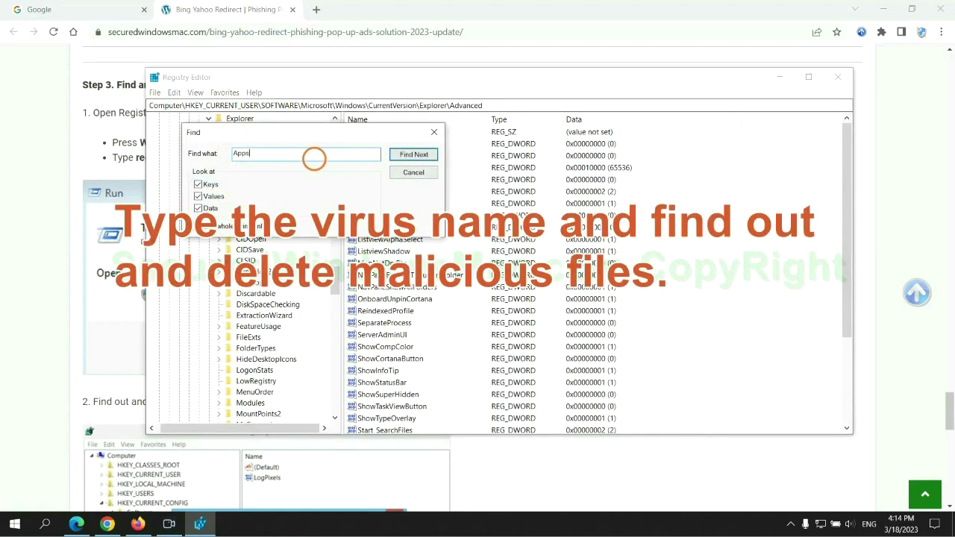
pyautogui.press('Return')
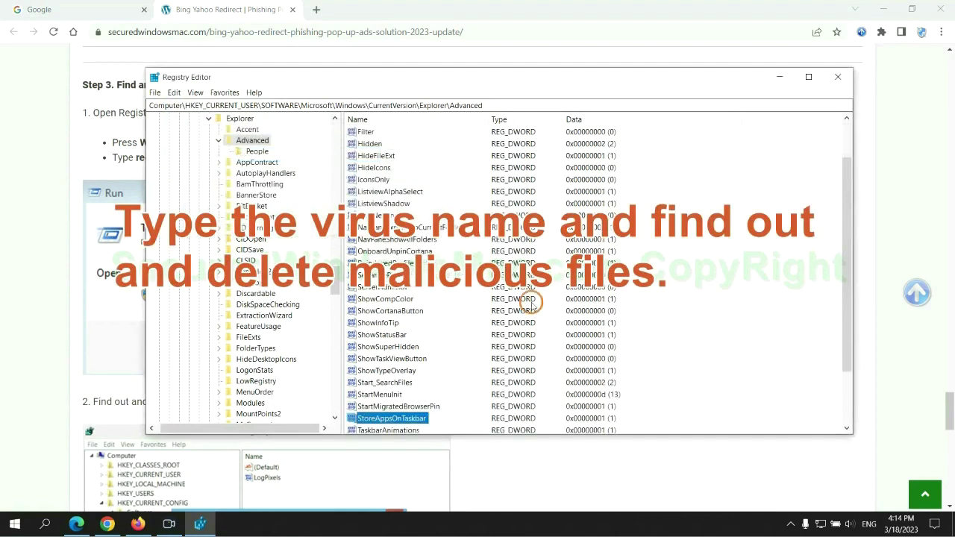
pyautogui.scroll(-2, 544, 313)
pyautogui.rightClick(419, 347)
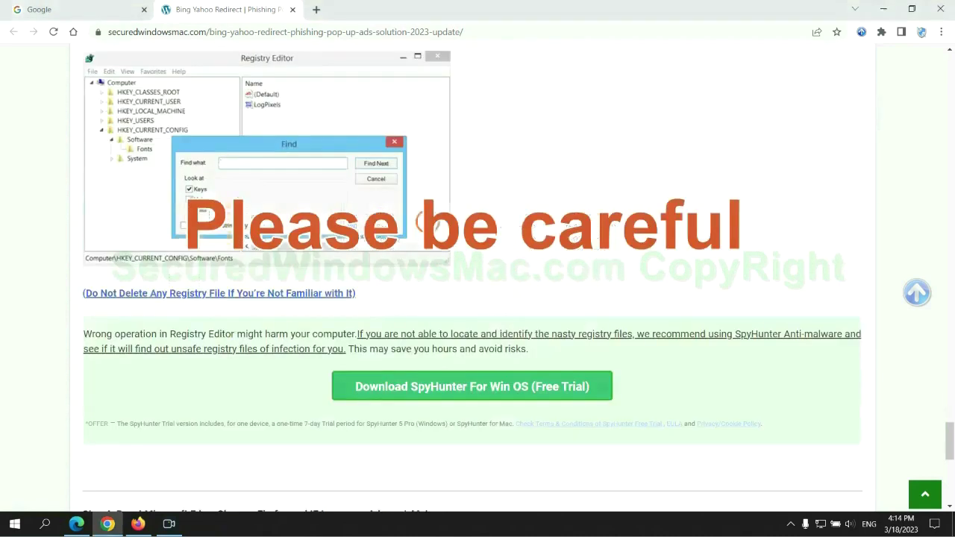
# - Scroll the guide down to Step 4's browser reset instructions, then switch to Microsoft Edge
pyautogui.scroll(-1, 421, 220)
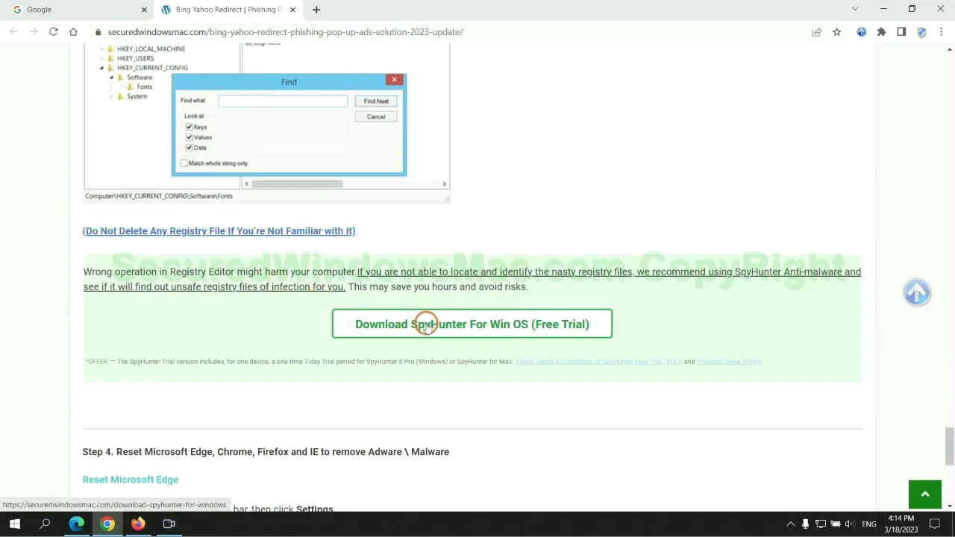
pyautogui.scroll(-5, 425, 323)
pyautogui.doubleClick(127, 77)
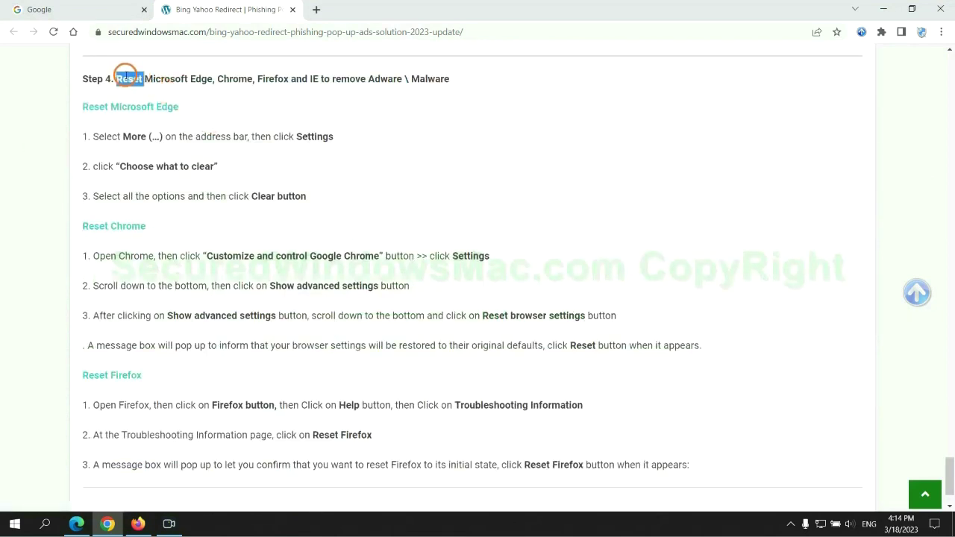
pyautogui.click(394, 94)
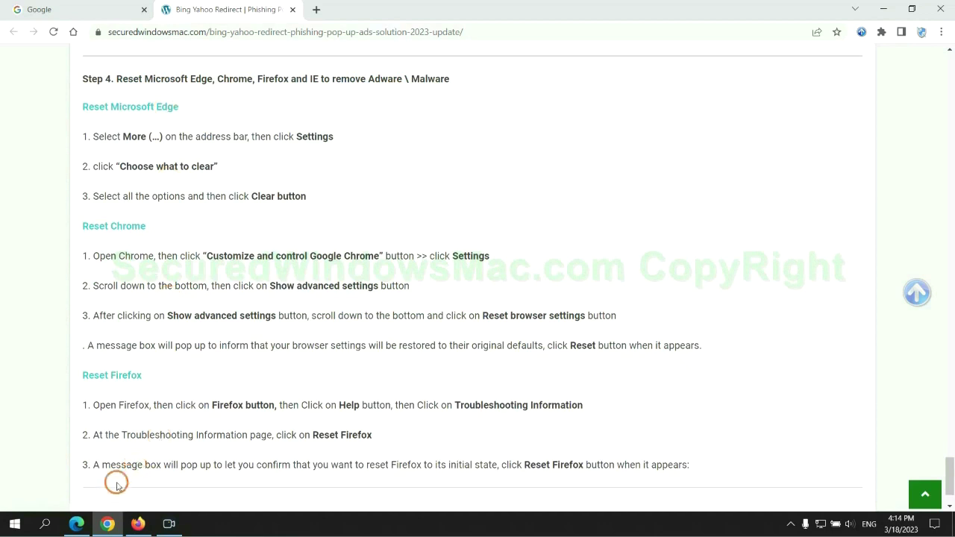
pyautogui.click(76, 523)
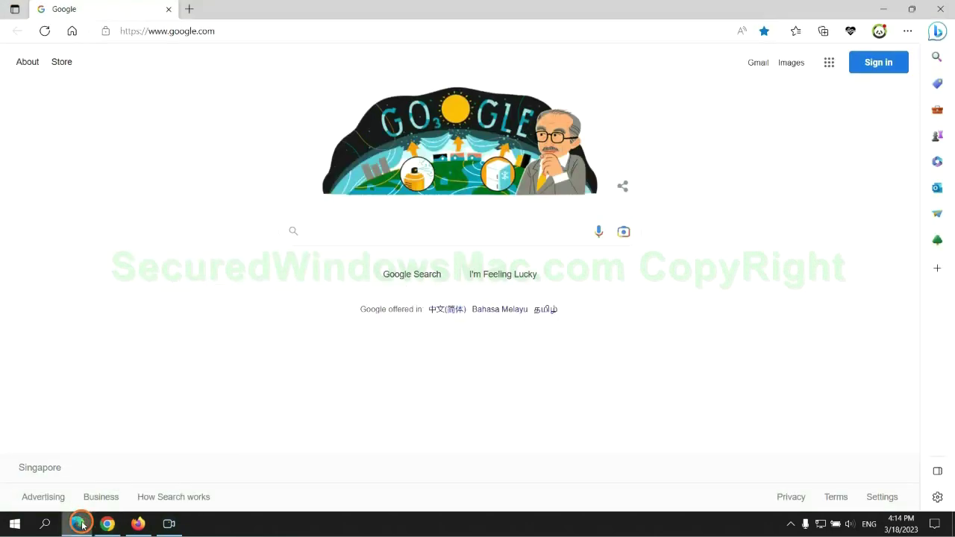
# - Open Edge's Privacy, search, and services settings and Choose what to clear, then return to Chrome
pyautogui.click(905, 34)
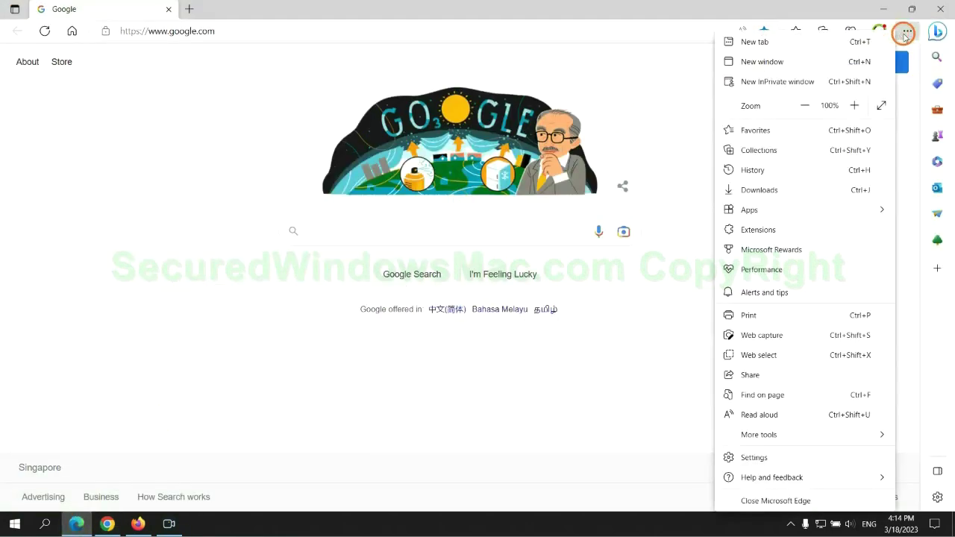
pyautogui.click(749, 457)
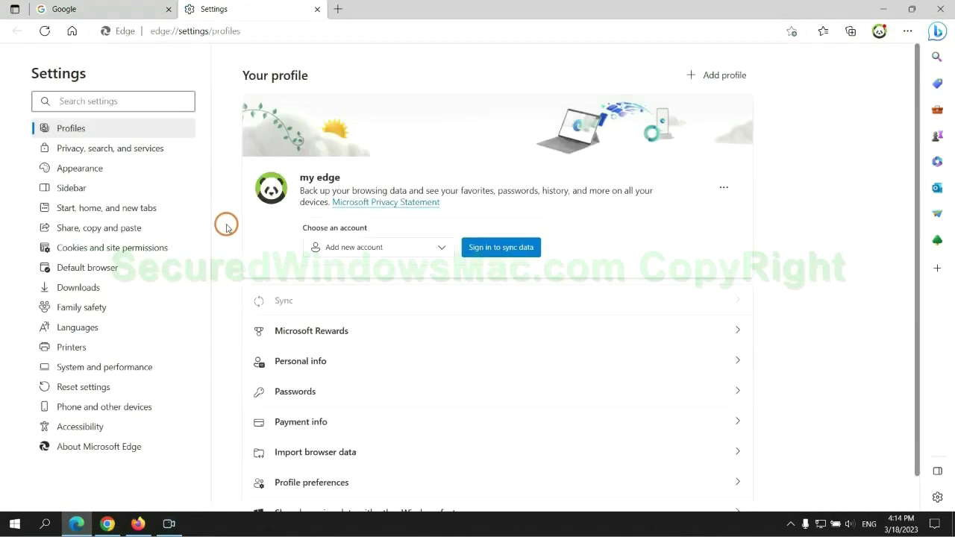
pyautogui.click(156, 154)
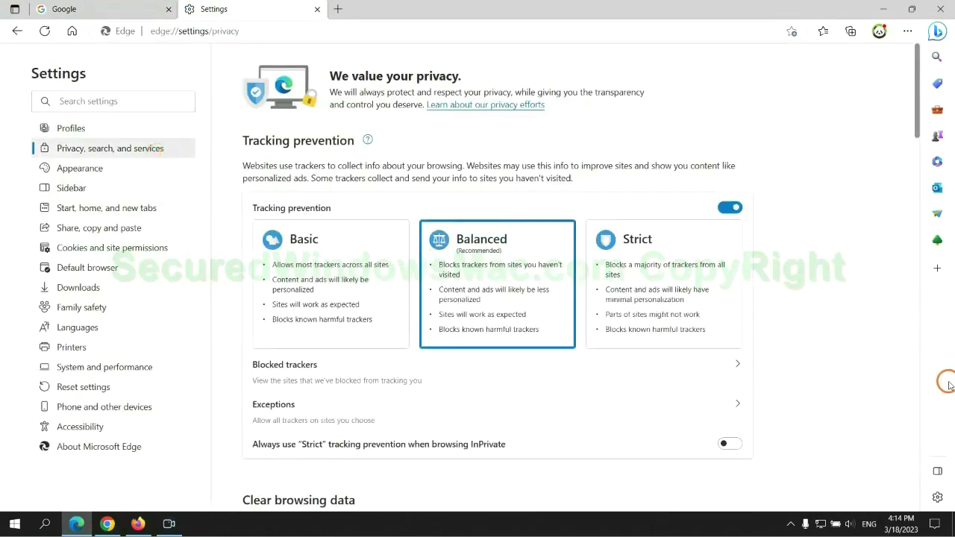
pyautogui.scroll(-3, 820, 343)
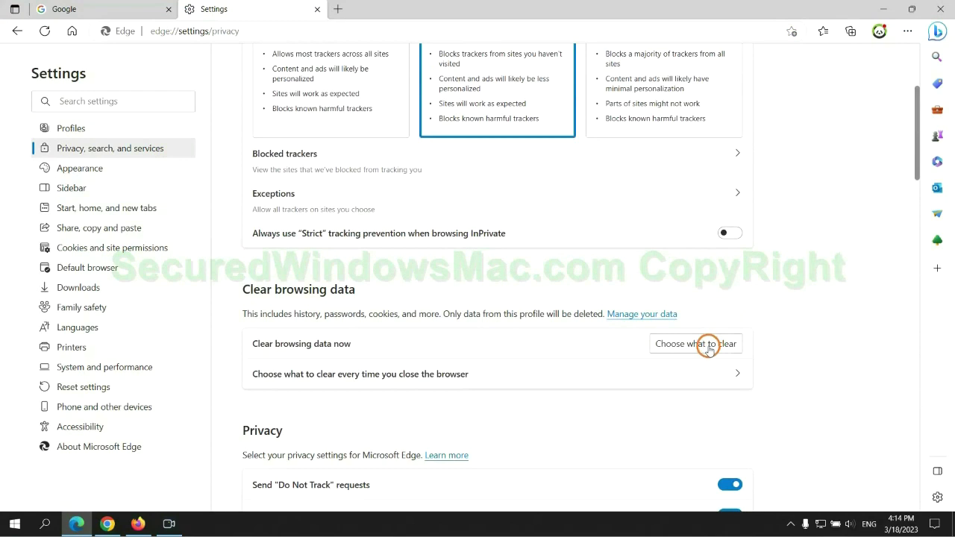
pyautogui.click(707, 345)
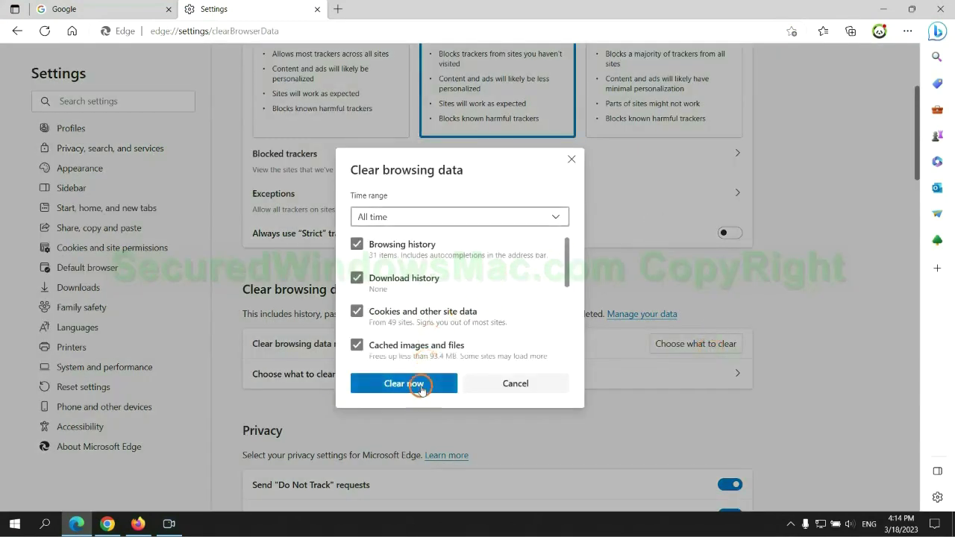
pyautogui.click(108, 524)
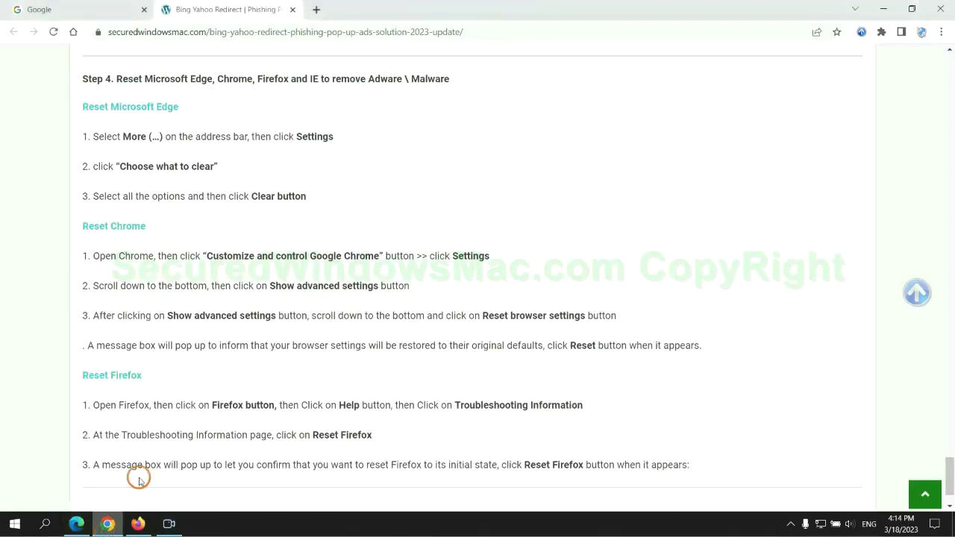
# - Bring up Chrome's 'Restore settings to their original defaults' confirmation, then switch to Firefox
pyautogui.click(939, 35)
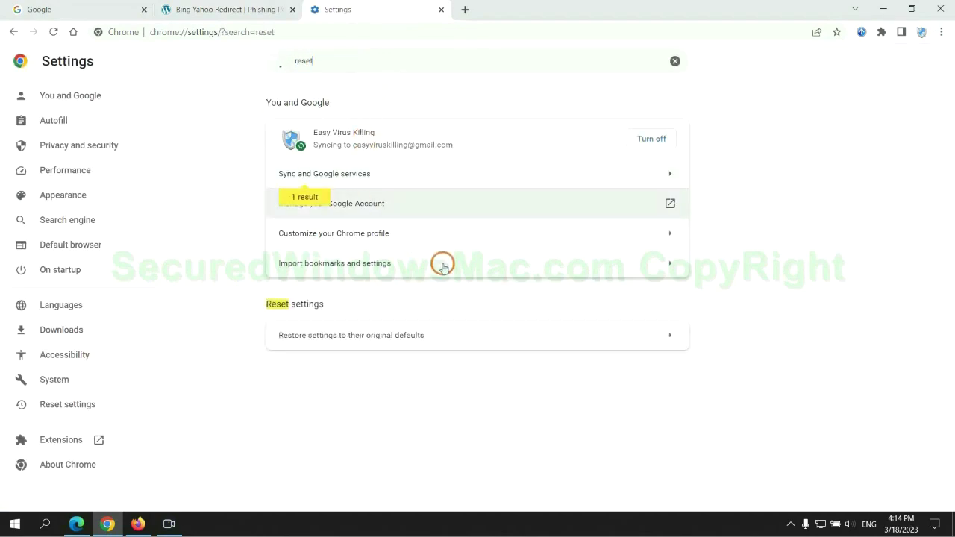
pyautogui.click(500, 332)
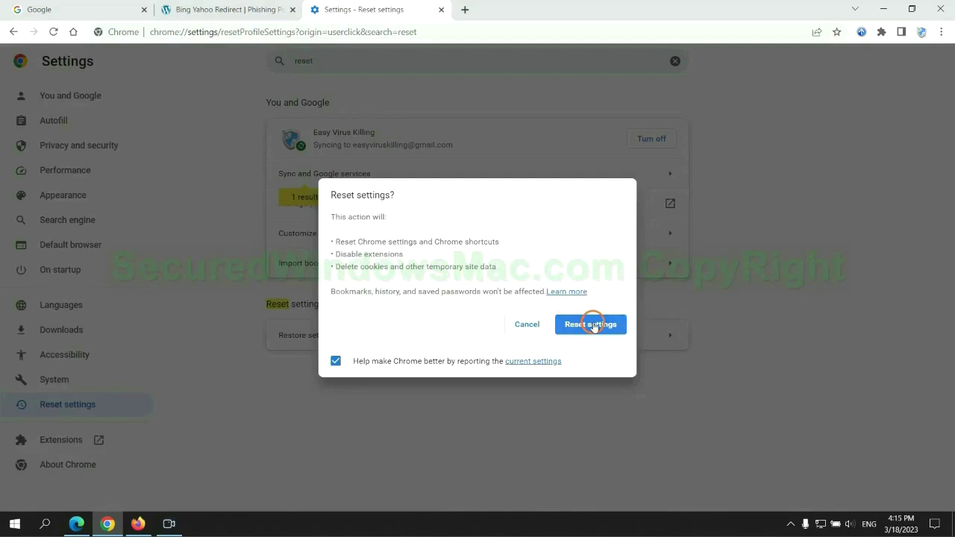
pyautogui.click(138, 523)
# - Open Firefox's Troubleshooting Information and bring up the Refresh Firefox confirmation, then return to Chrome
pyautogui.click(939, 39)
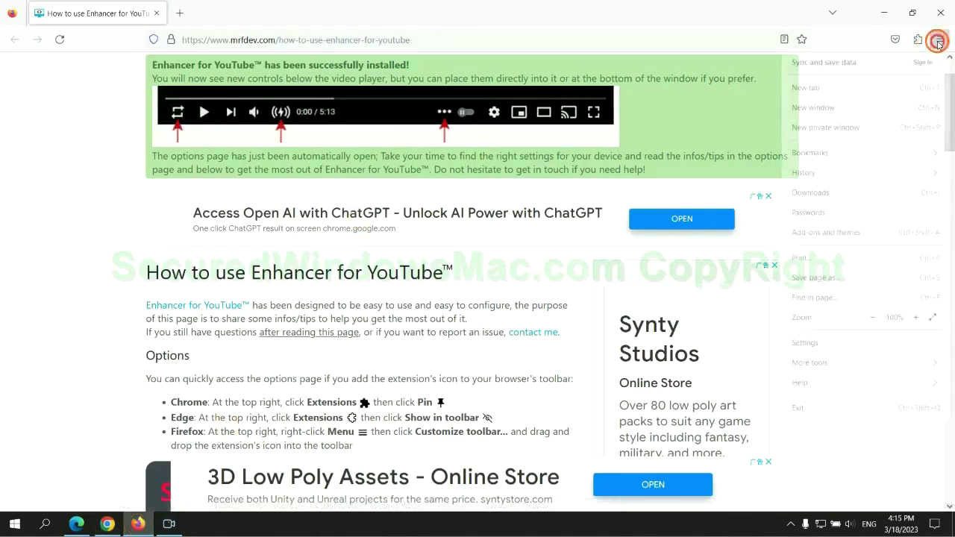
pyautogui.click(812, 383)
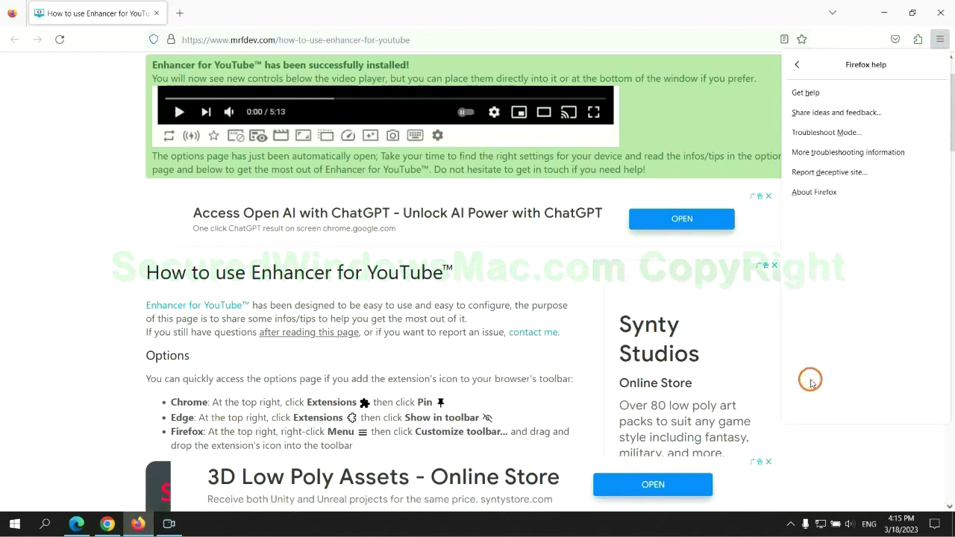
pyautogui.click(851, 152)
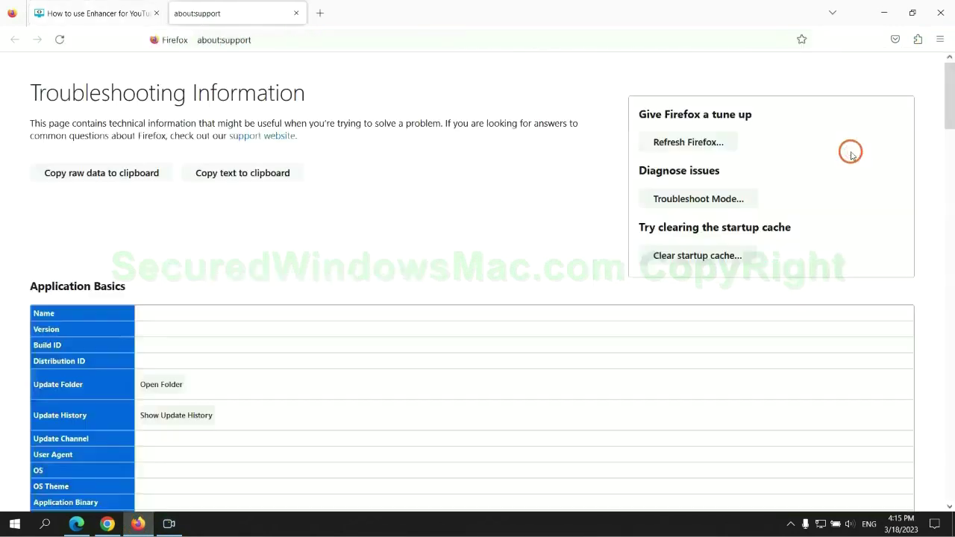
pyautogui.click(649, 142)
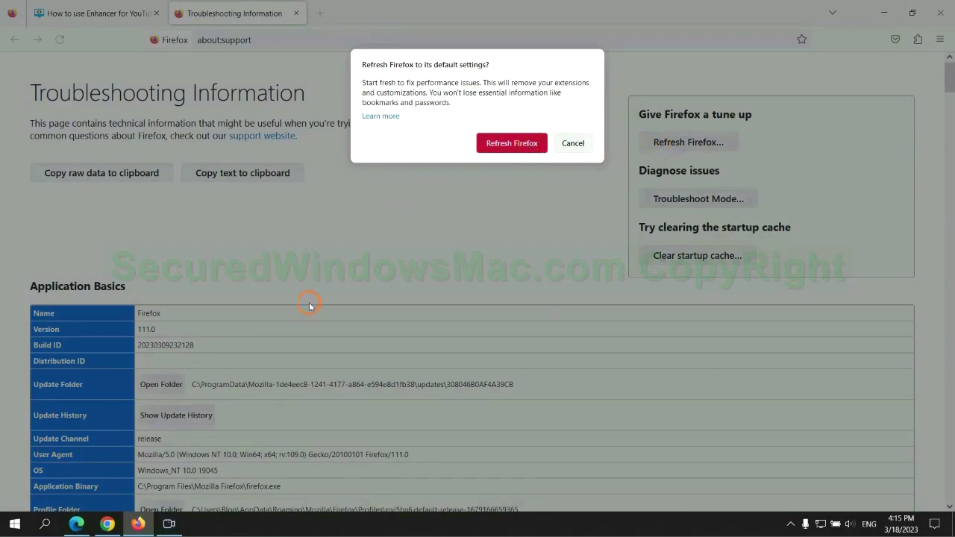
pyautogui.click(106, 524)
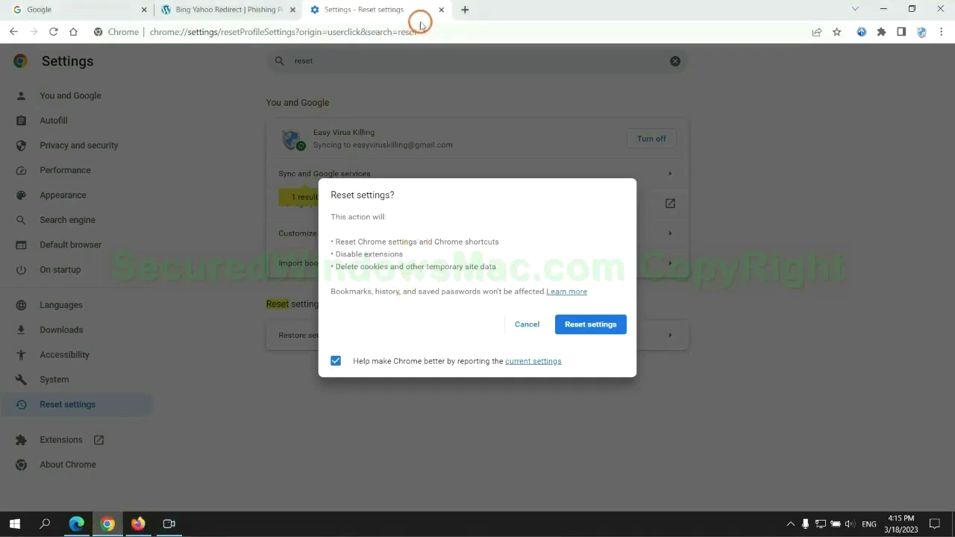